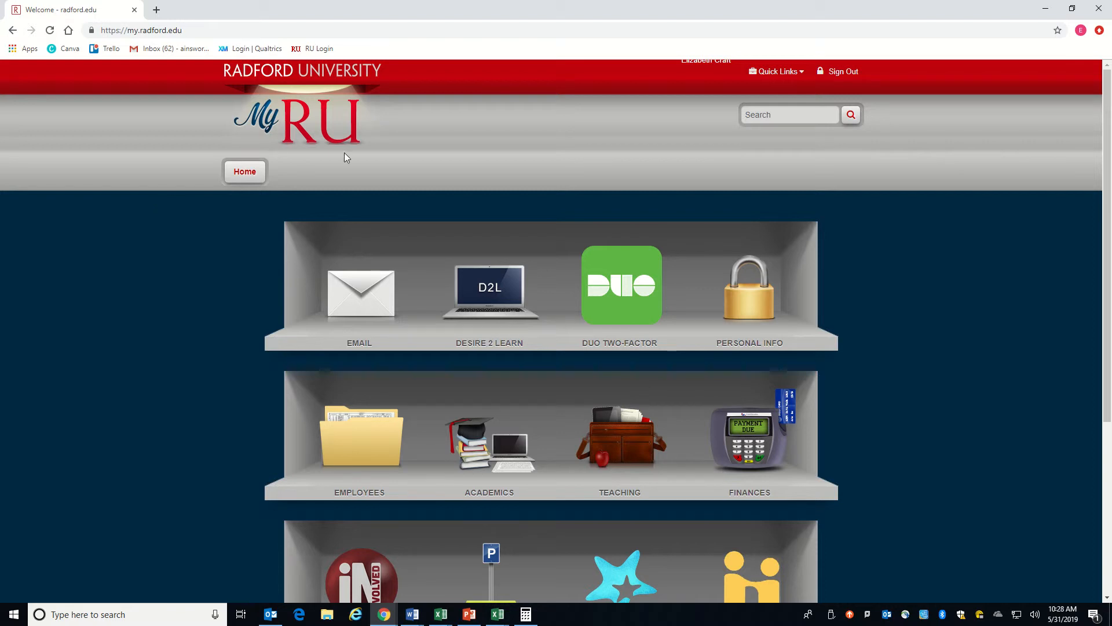
Step: Open RU Involved and search for "highlanders are amazing" to open the Highlanders are Amazing! organization page
{"action": "scroll", "coordinate": [306, 180], "scroll_direction": "down", "scroll_amount": 4}
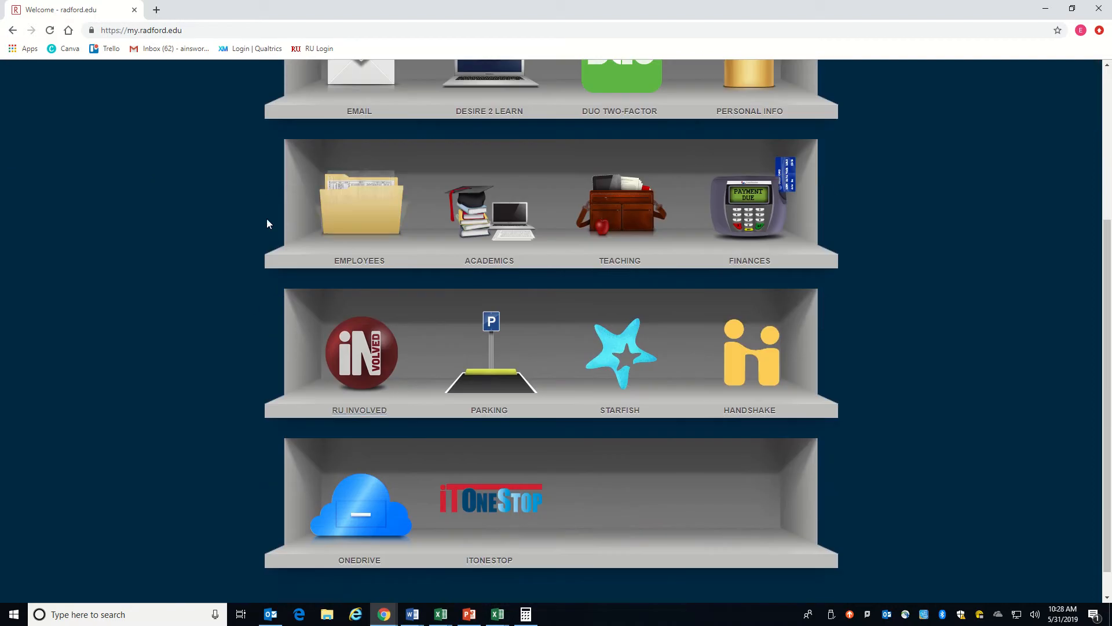
{"action": "left_click", "coordinate": [360, 351]}
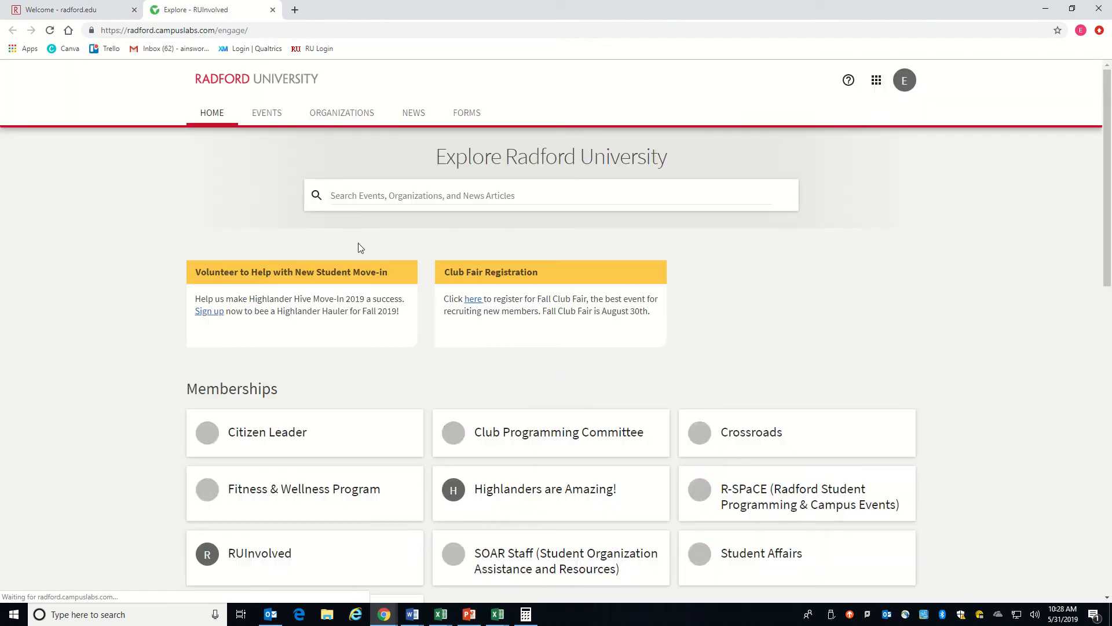
{"action": "left_click", "coordinate": [377, 198]}
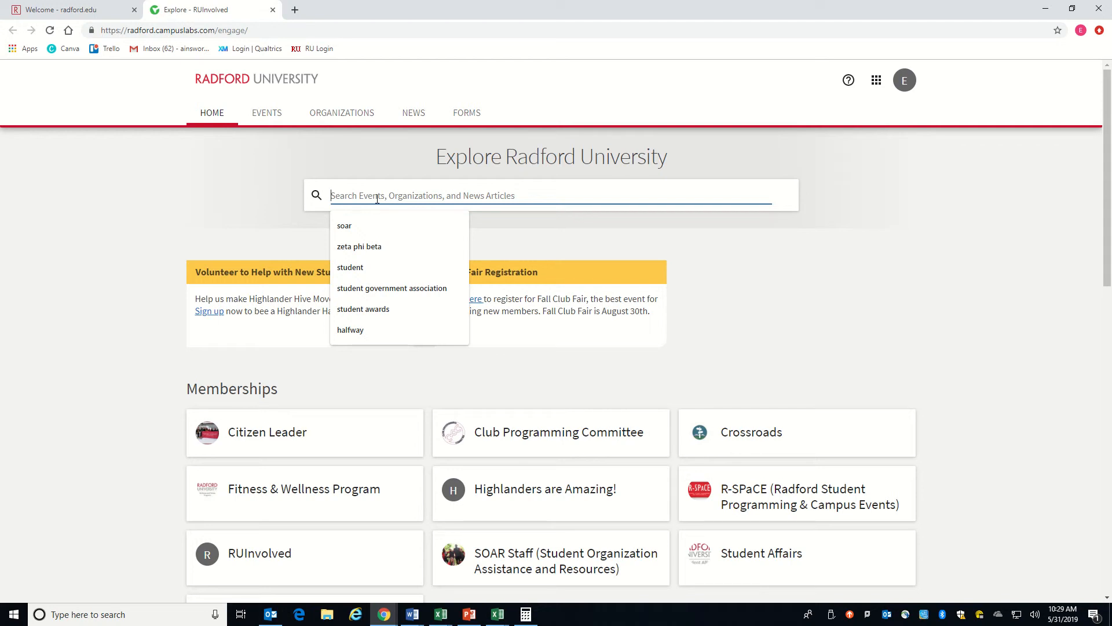
{"action": "type", "text": "highlanders"}
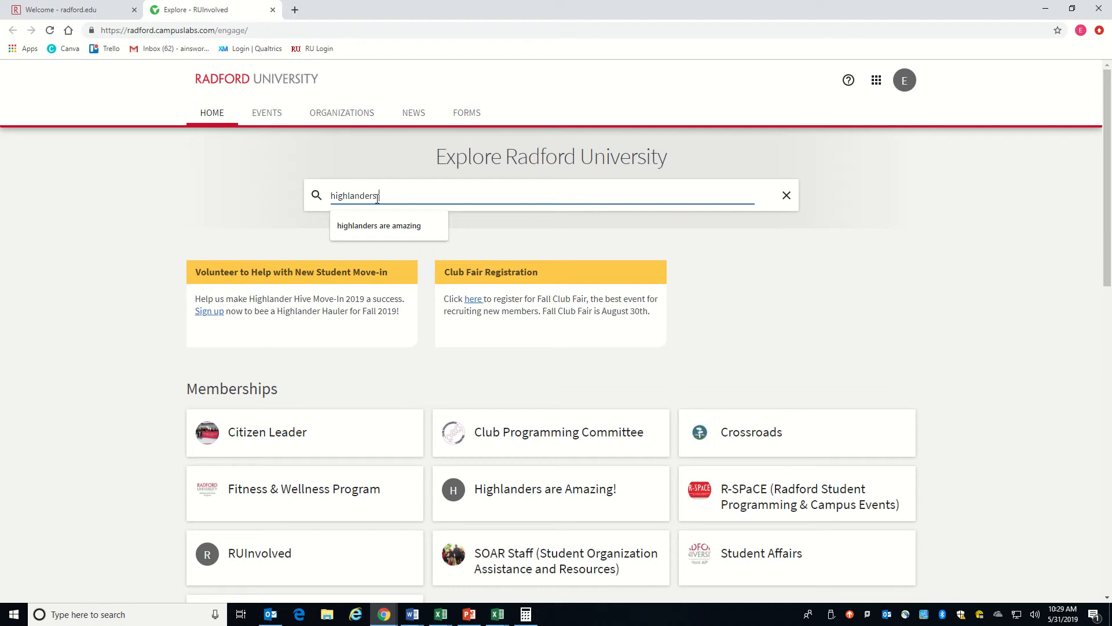
{"action": "type", "text": " are amazi"}
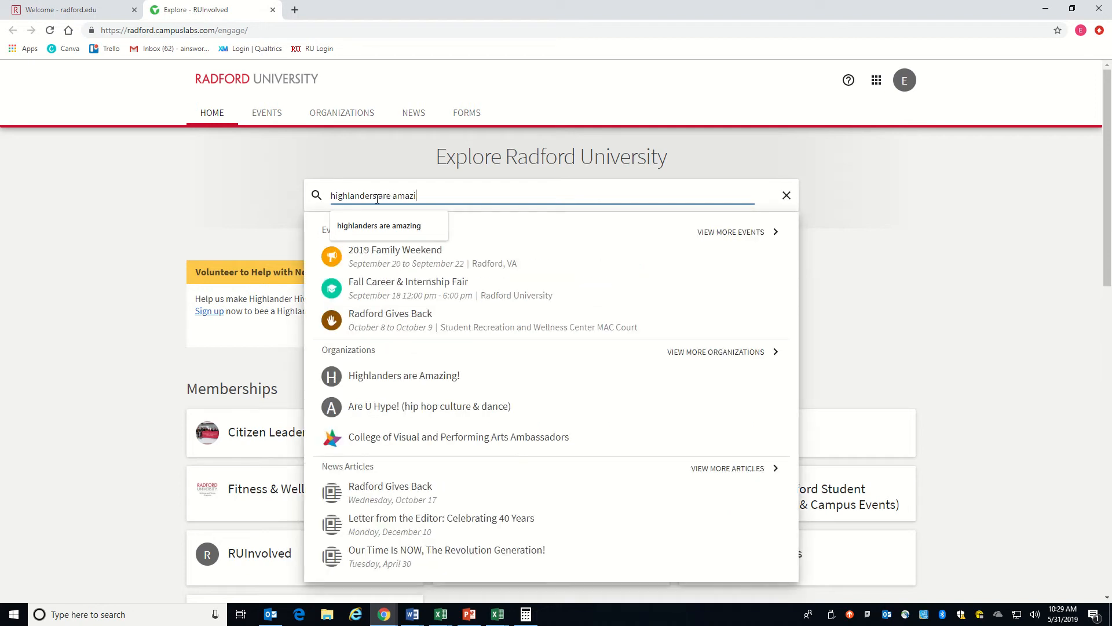
{"action": "type", "text": "ng"}
{"action": "left_click", "coordinate": [426, 374]}
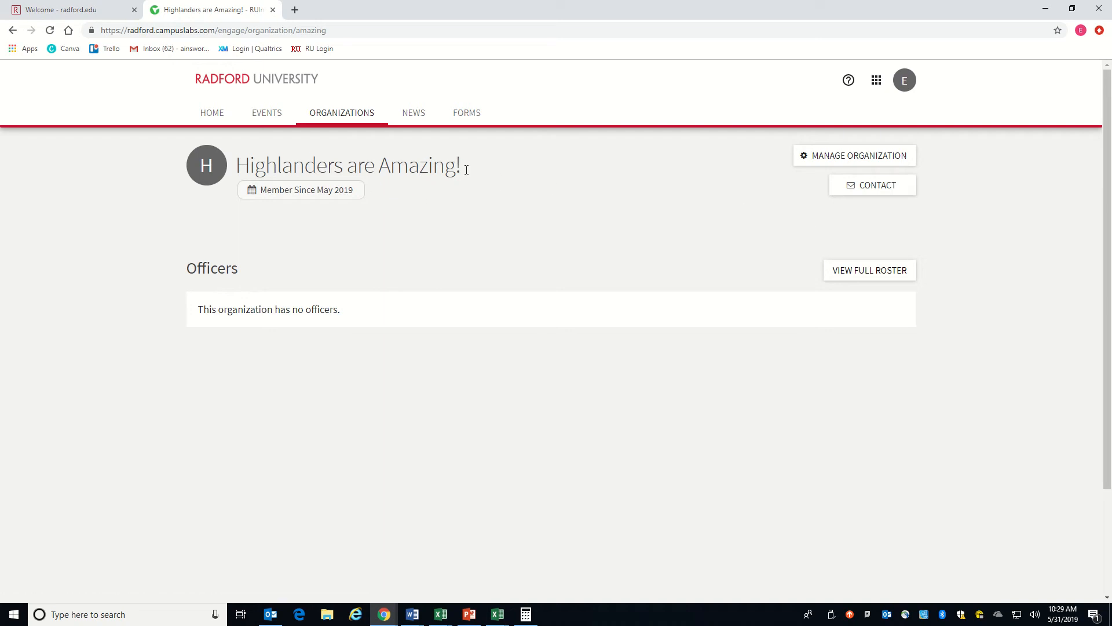
Step: Look over the organization's public pages, including its contact form and full roster
{"action": "left_click", "coordinate": [876, 190]}
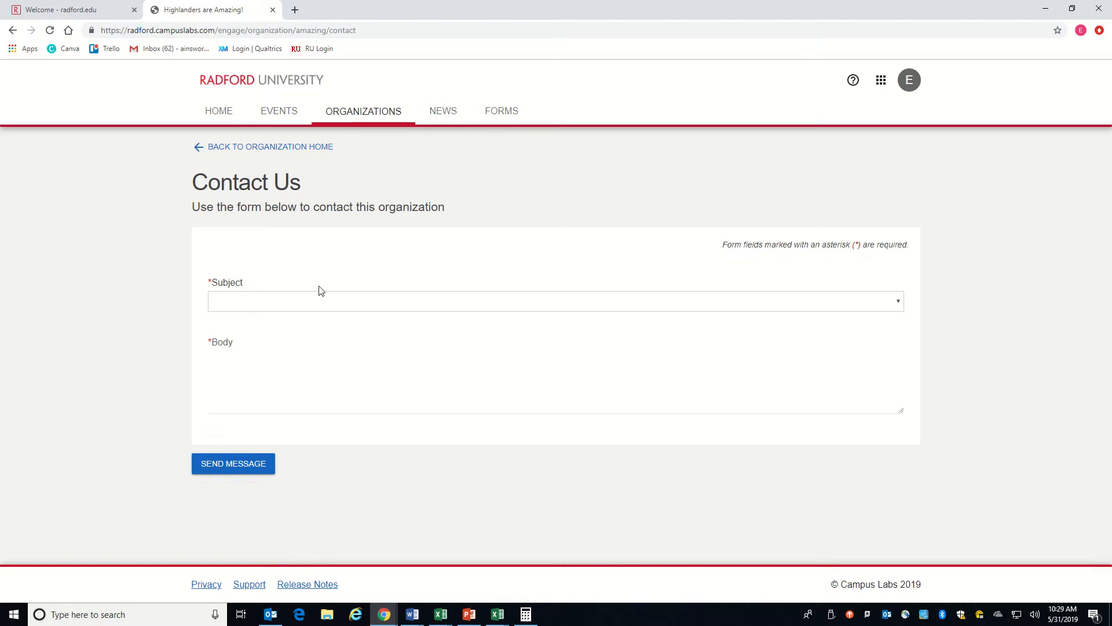
{"action": "left_click", "coordinate": [206, 149]}
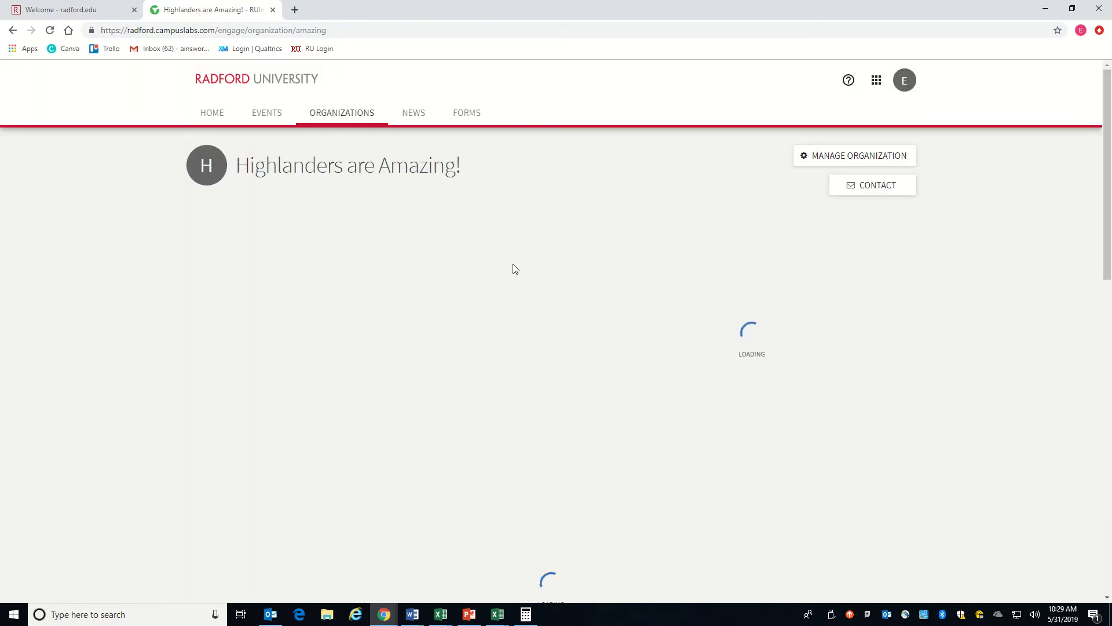
{"action": "scroll", "coordinate": [391, 381], "scroll_direction": "down", "scroll_amount": 2}
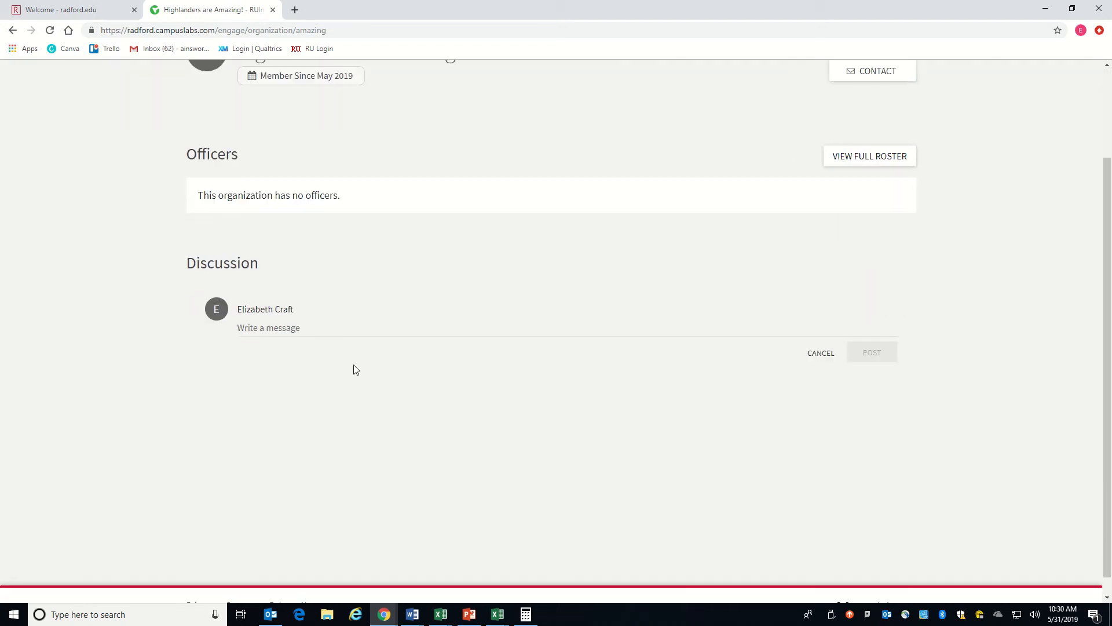
{"action": "scroll", "coordinate": [570, 374], "scroll_direction": "up", "scroll_amount": 2}
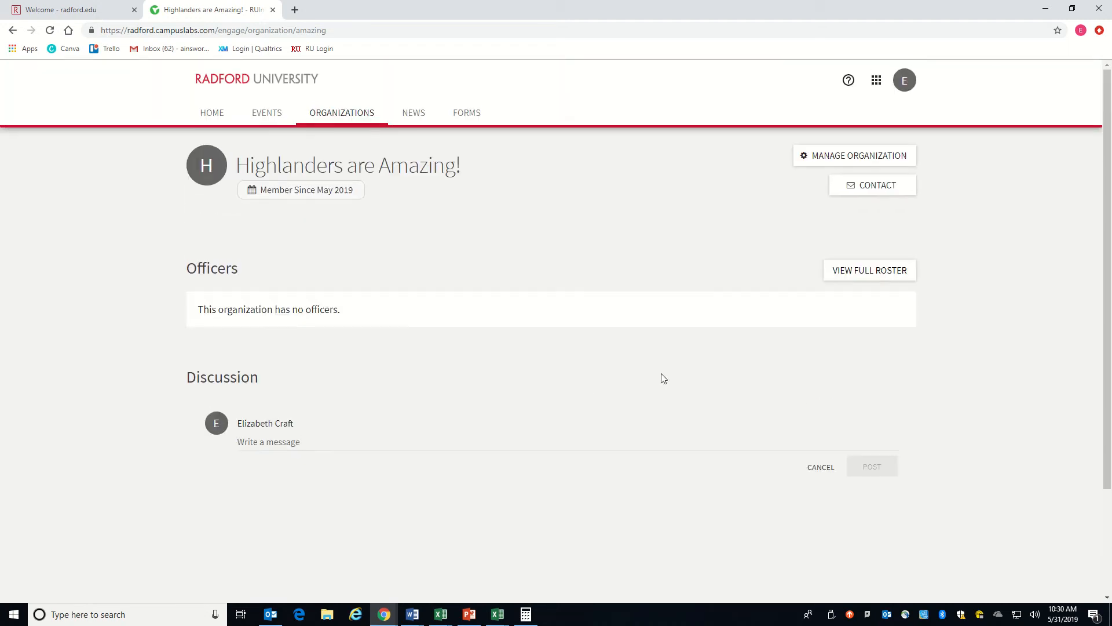
{"action": "left_click", "coordinate": [881, 272]}
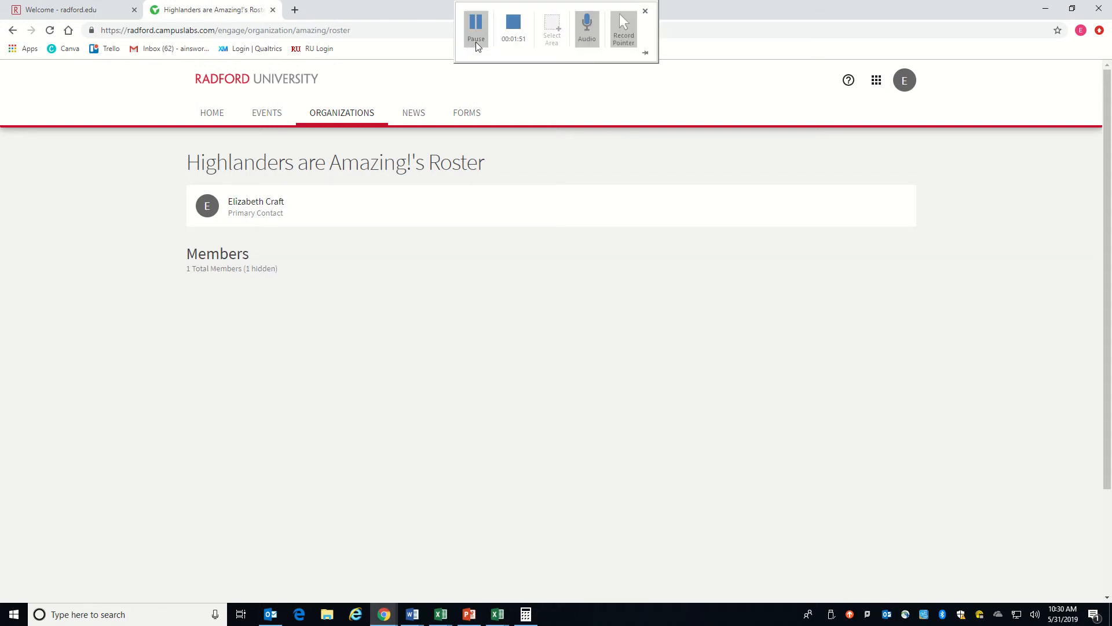
{"action": "left_click", "coordinate": [476, 26]}
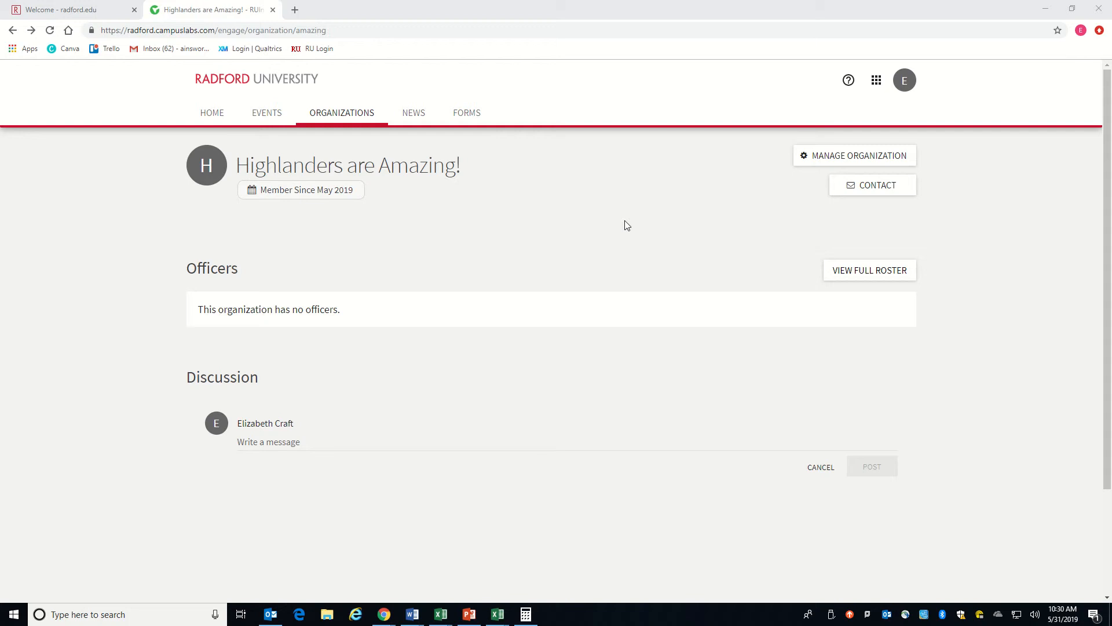
Step: Open the management area of Highlanders are Amazing! and go to its Roster tool
{"action": "left_click", "coordinate": [807, 166]}
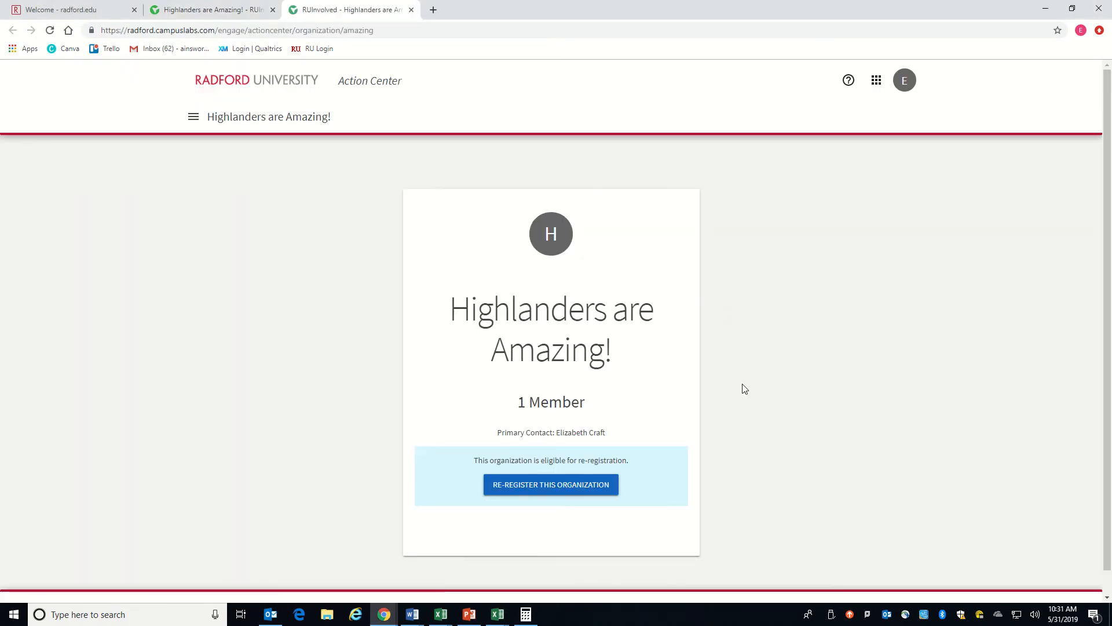
{"action": "scroll", "coordinate": [748, 388], "scroll_direction": "down", "scroll_amount": 1}
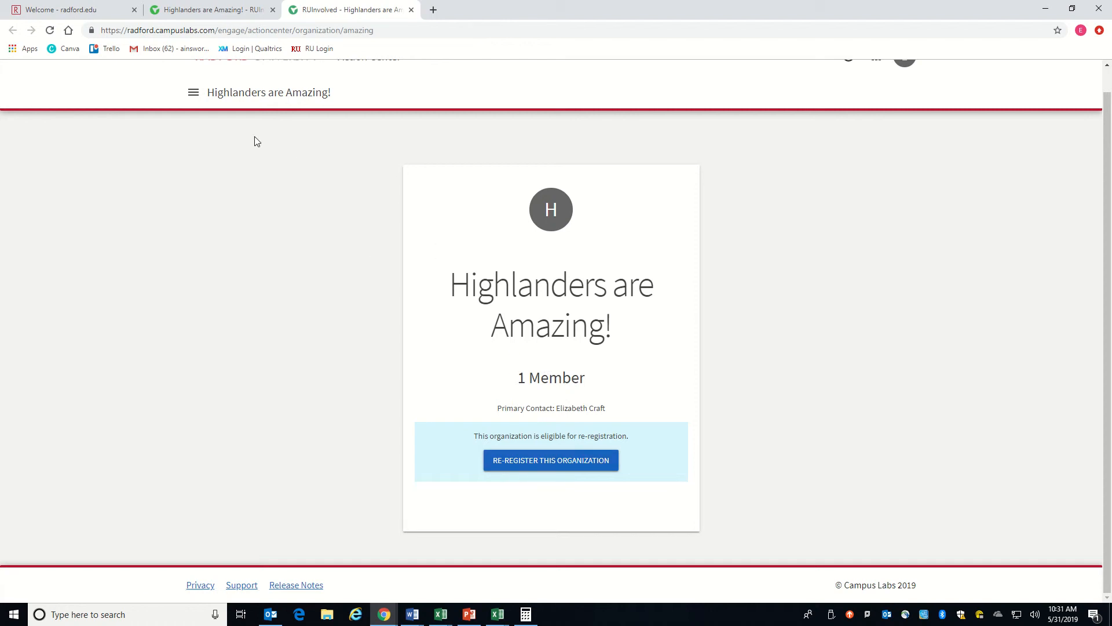
{"action": "scroll", "coordinate": [241, 182], "scroll_direction": "up", "scroll_amount": 1}
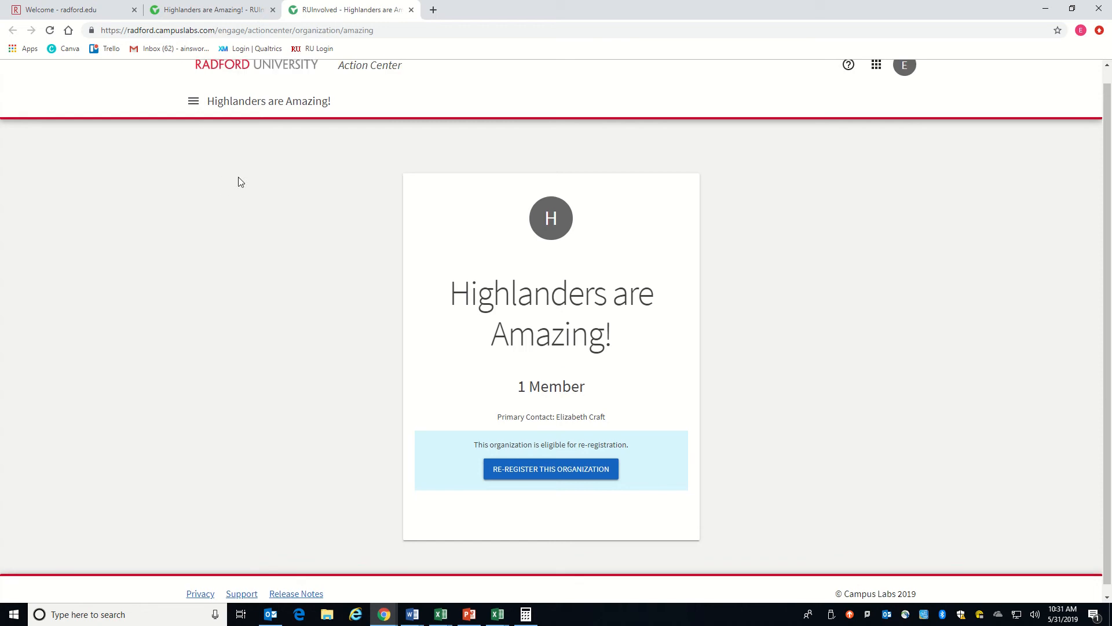
{"action": "scroll", "coordinate": [241, 182], "scroll_direction": "up", "scroll_amount": 1}
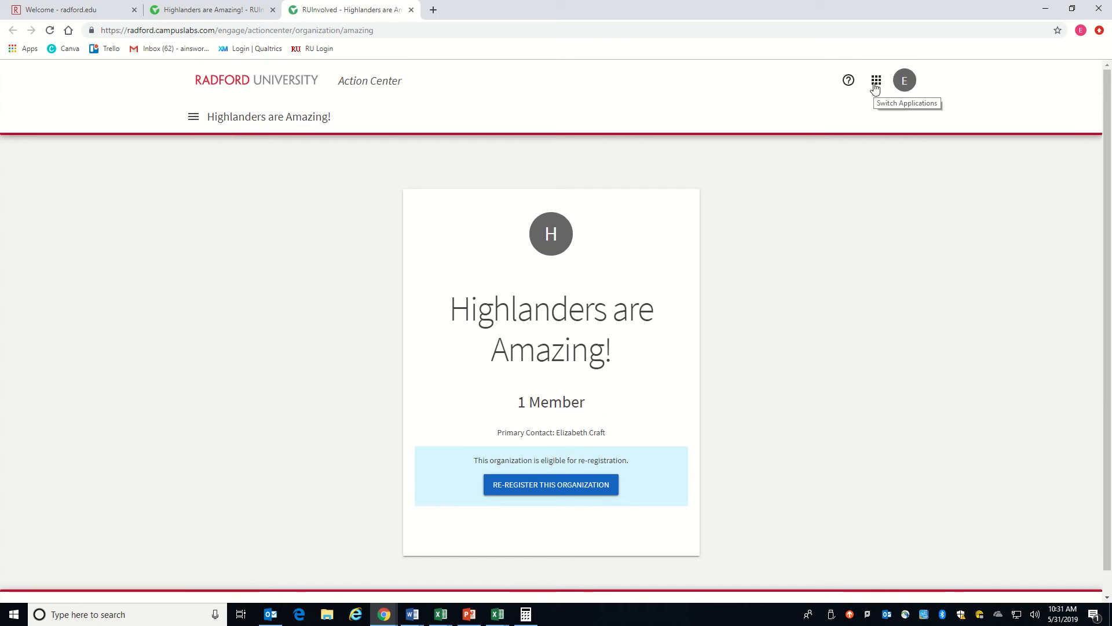
{"action": "left_click", "coordinate": [193, 119]}
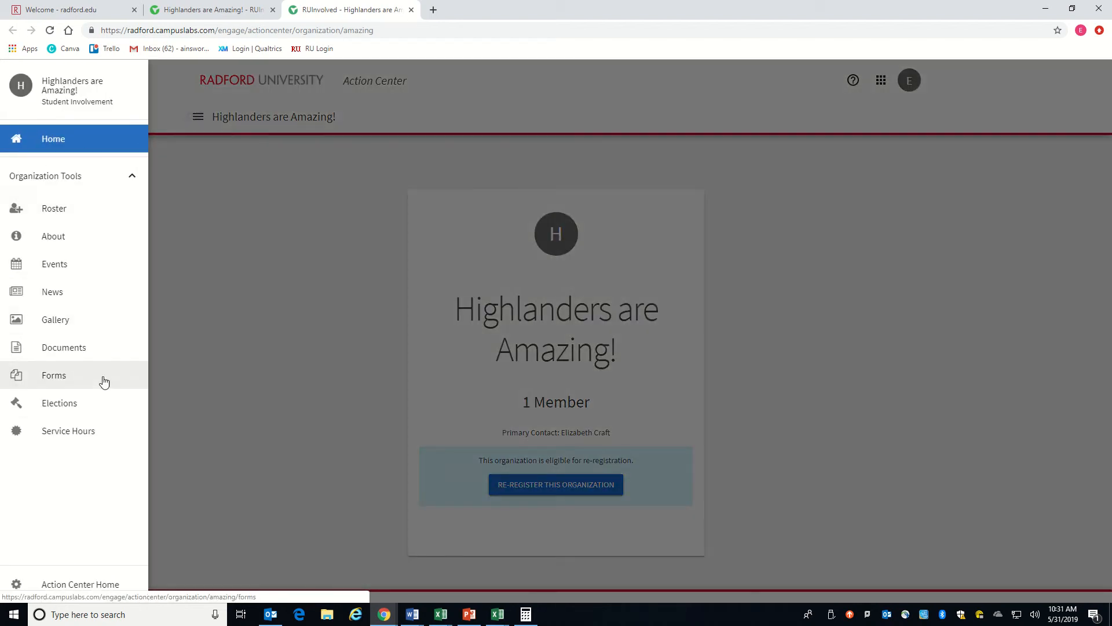
{"action": "left_click", "coordinate": [74, 208]}
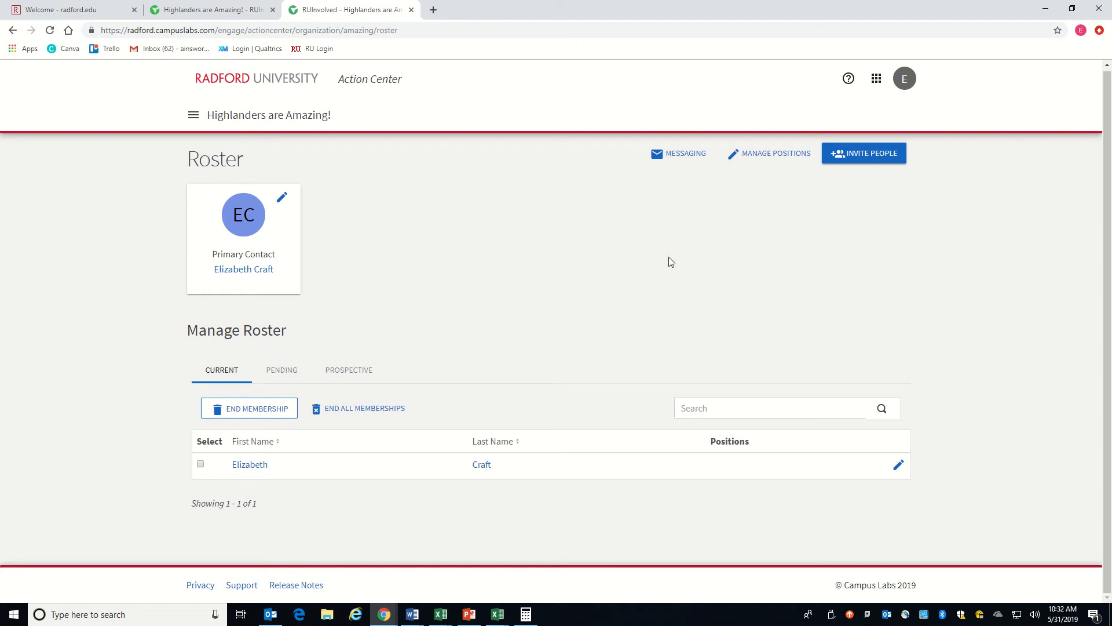
Step: Start a new roster position named Assistant Director and set its position type to Officer
{"action": "left_click", "coordinate": [749, 155]}
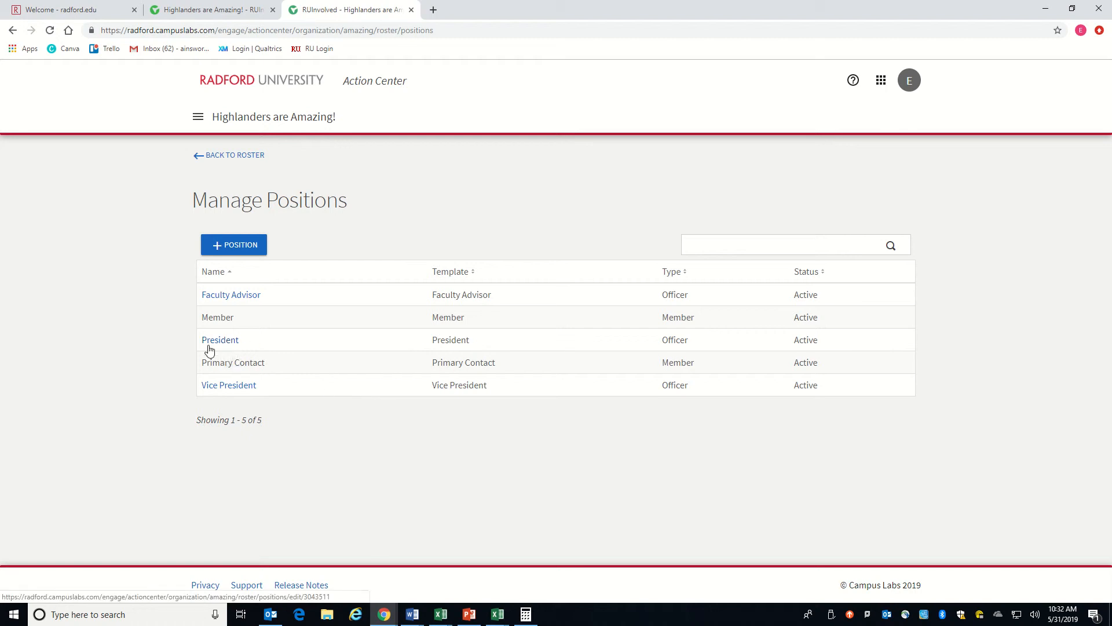
{"action": "left_click", "coordinate": [230, 249]}
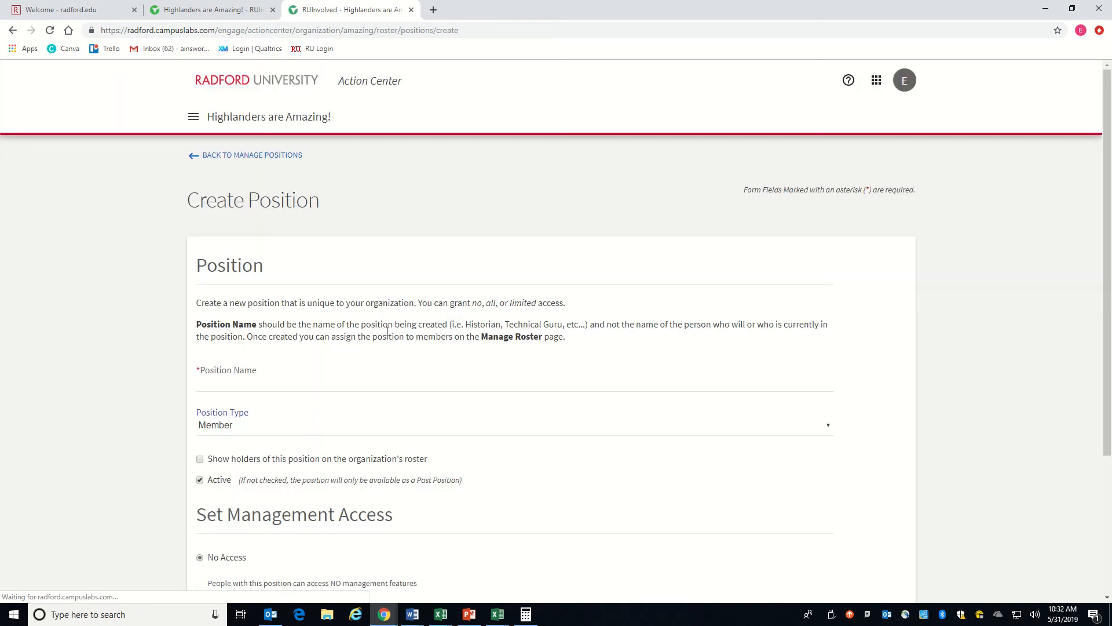
{"action": "scroll", "coordinate": [280, 292], "scroll_direction": "down", "scroll_amount": 3}
{"action": "left_click", "coordinate": [210, 187]}
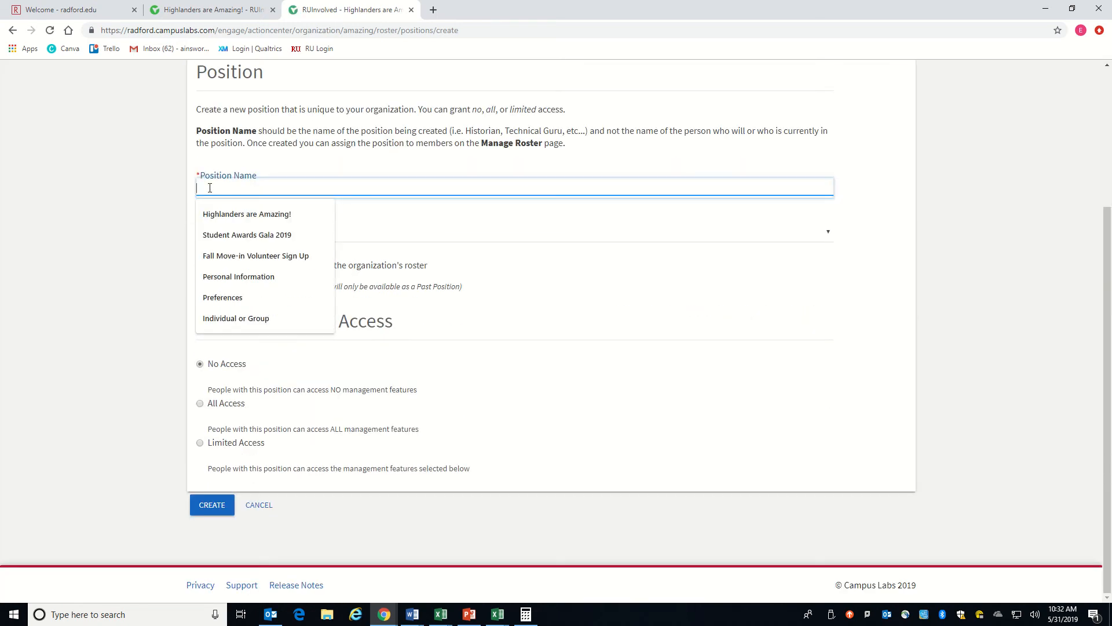
{"action": "type", "text": "Assistant Director"}
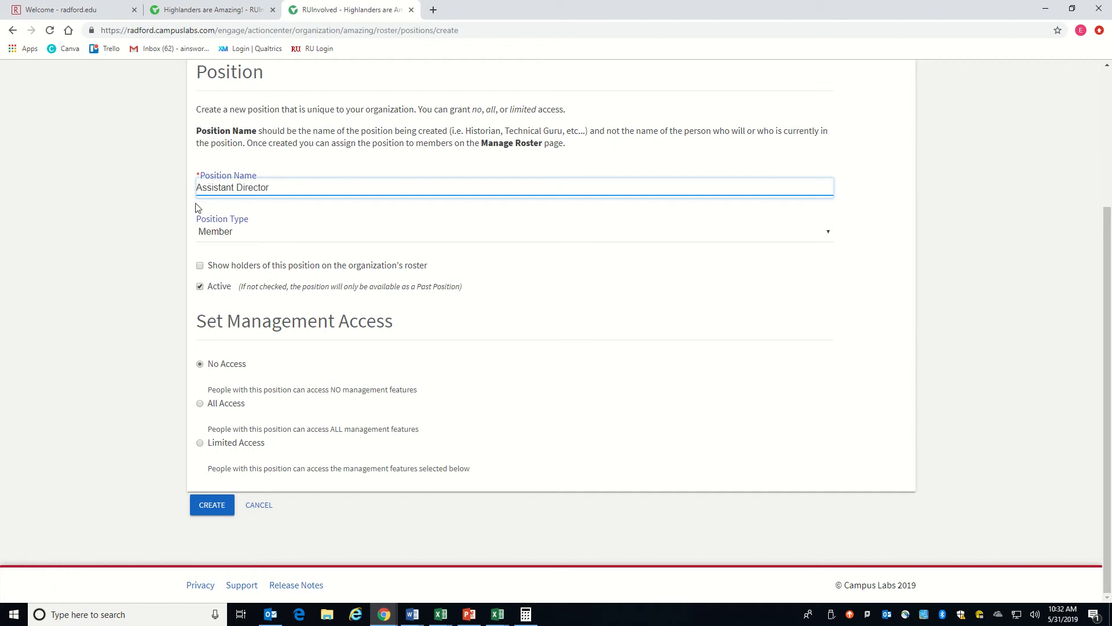
{"action": "left_click", "coordinate": [231, 238]}
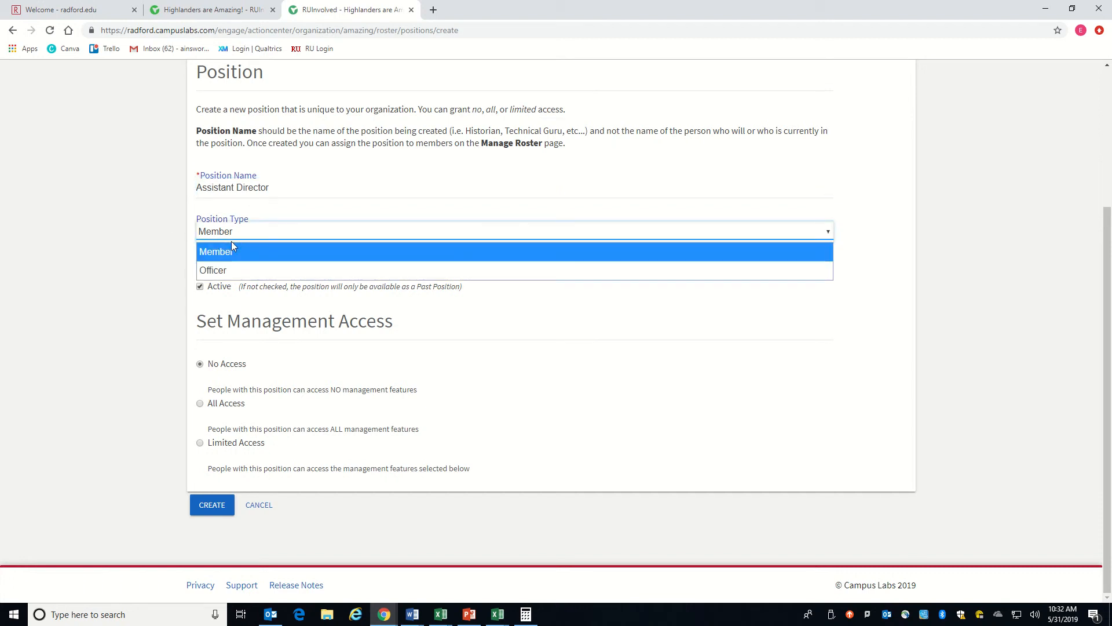
{"action": "left_click", "coordinate": [223, 270]}
{"action": "left_click", "coordinate": [157, 255]}
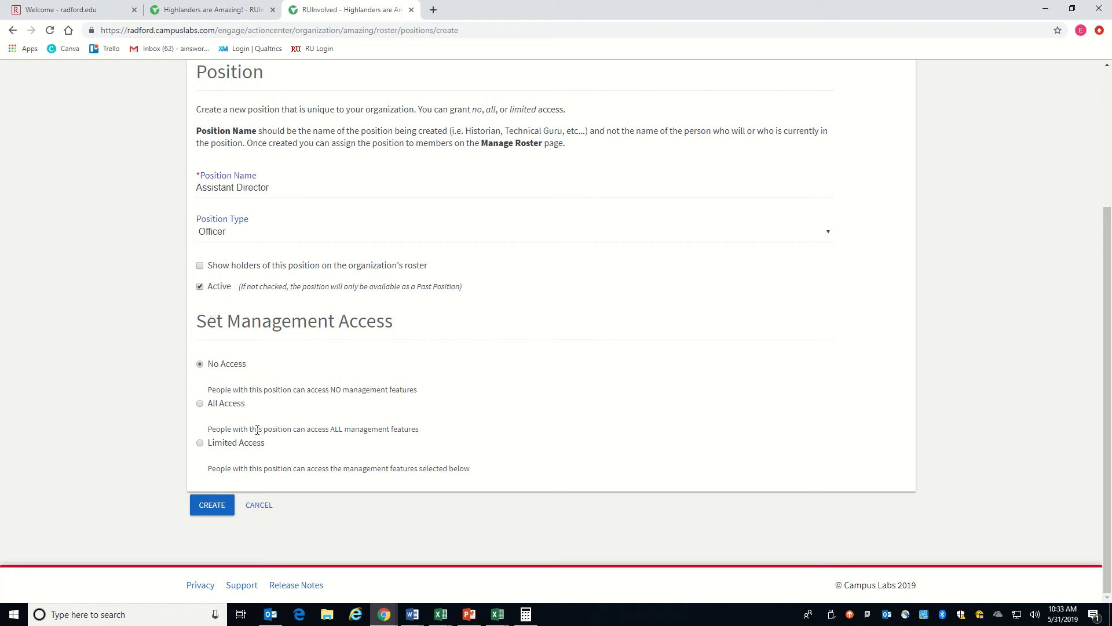
Step: Give the position Limited Access to management features, with View access to Documents
{"action": "left_click", "coordinate": [201, 444]}
{"action": "scroll", "coordinate": [141, 460], "scroll_direction": "down", "scroll_amount": 6}
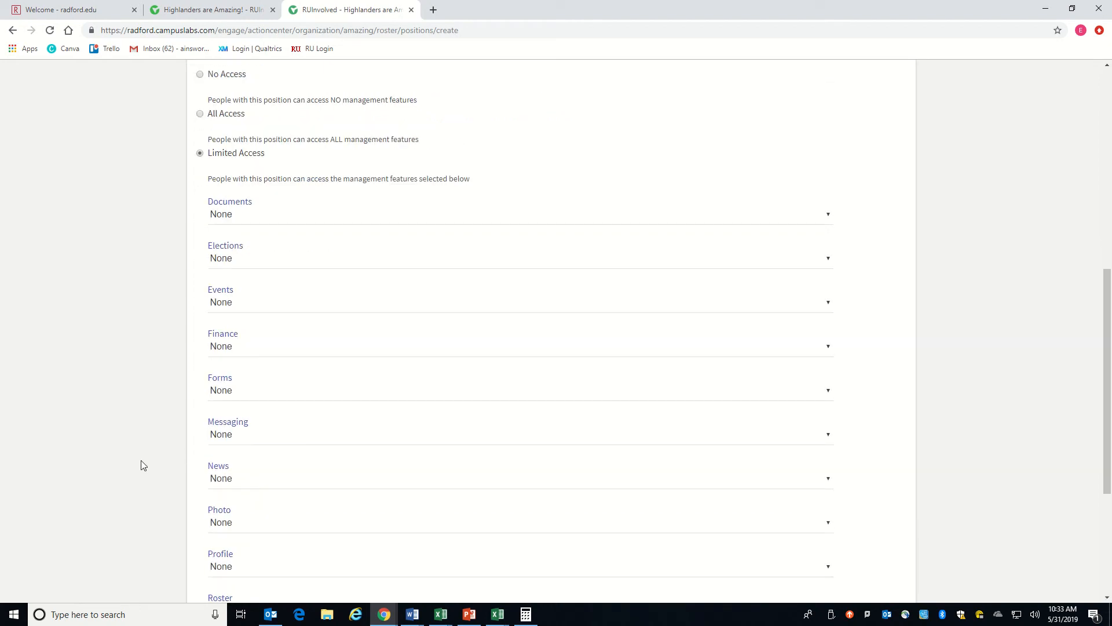
{"action": "scroll", "coordinate": [144, 443], "scroll_direction": "up", "scroll_amount": 1}
{"action": "scroll", "coordinate": [276, 333], "scroll_direction": "down", "scroll_amount": 1}
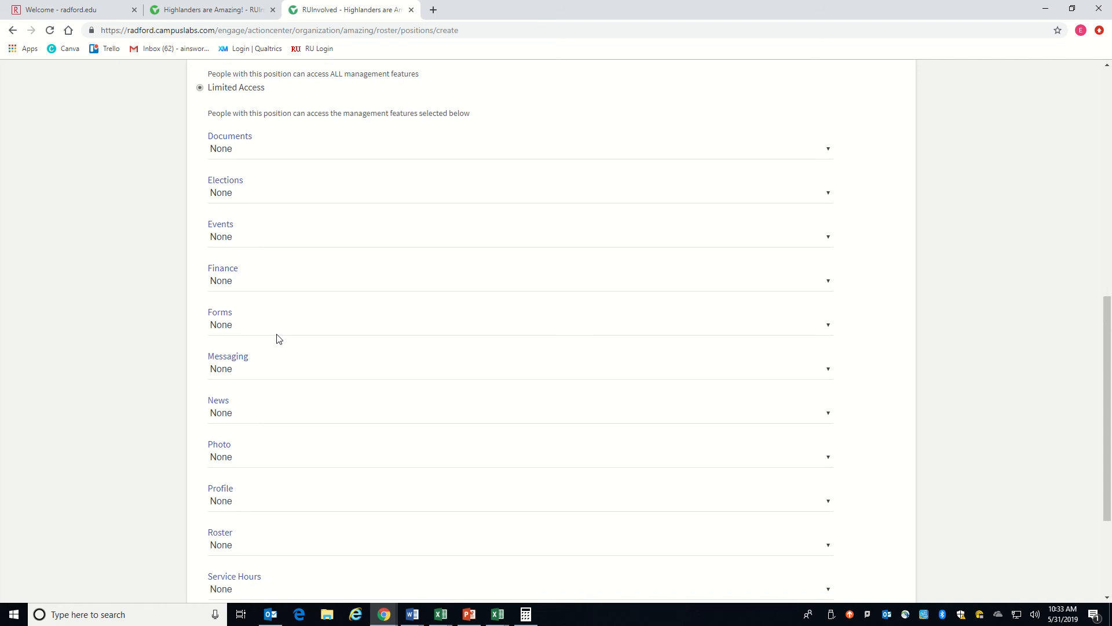
{"action": "scroll", "coordinate": [166, 321], "scroll_direction": "up", "scroll_amount": 1}
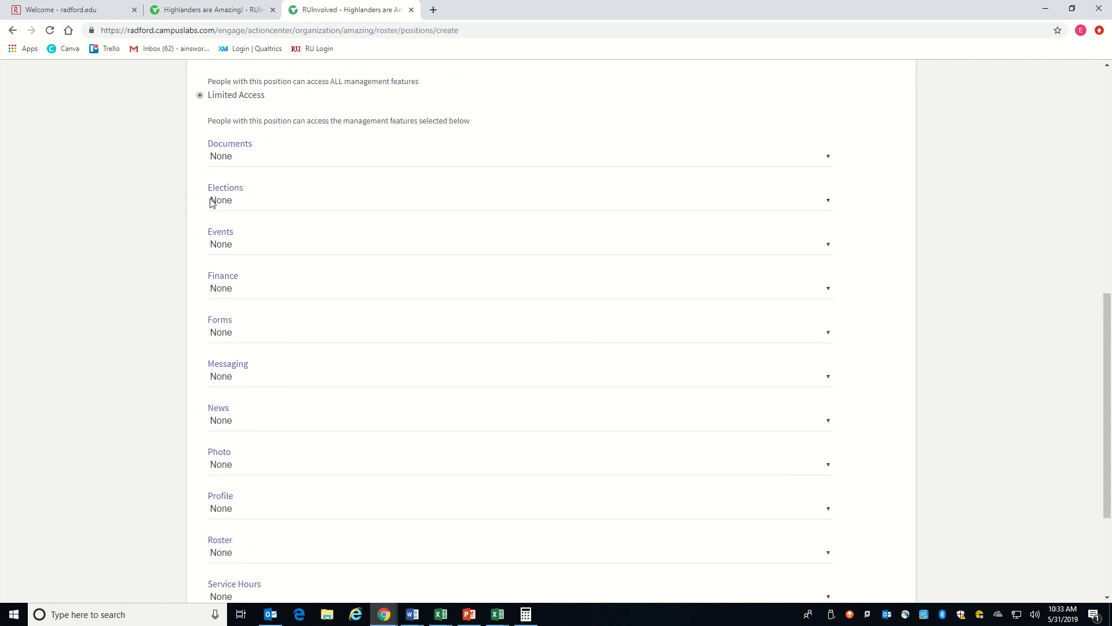
{"action": "left_click", "coordinate": [236, 163]}
{"action": "left_click", "coordinate": [236, 175]}
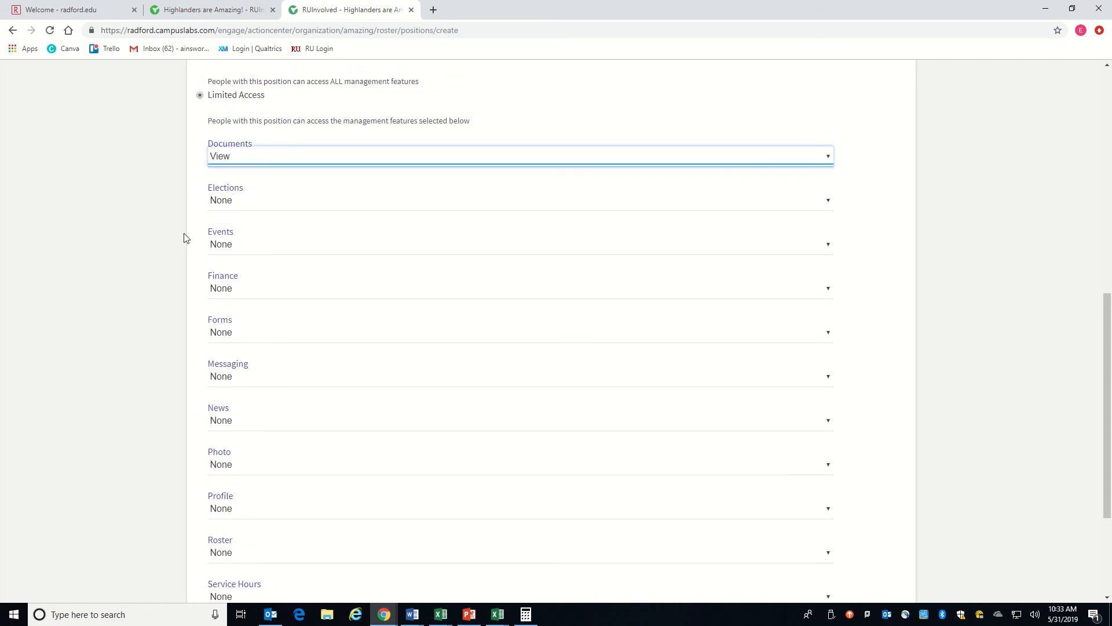
Step: Set the position's access to Full for both Forms and Events
{"action": "scroll", "coordinate": [184, 238], "scroll_direction": "down", "scroll_amount": 2}
{"action": "left_click", "coordinate": [238, 217]}
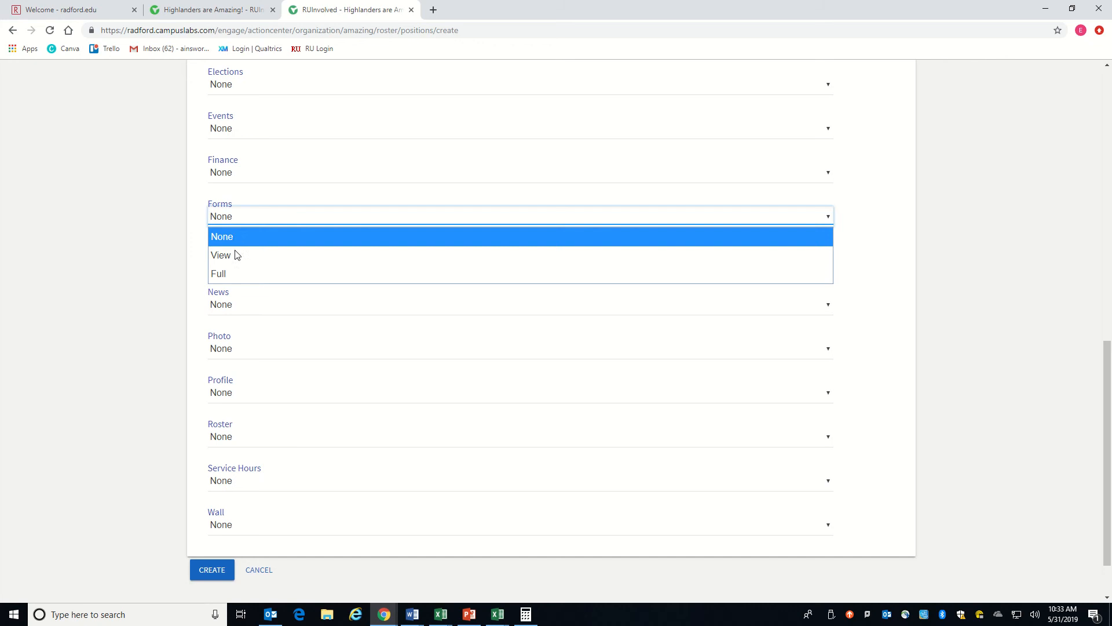
{"action": "left_click", "coordinate": [235, 272]}
{"action": "scroll", "coordinate": [177, 262], "scroll_direction": "down", "scroll_amount": 2}
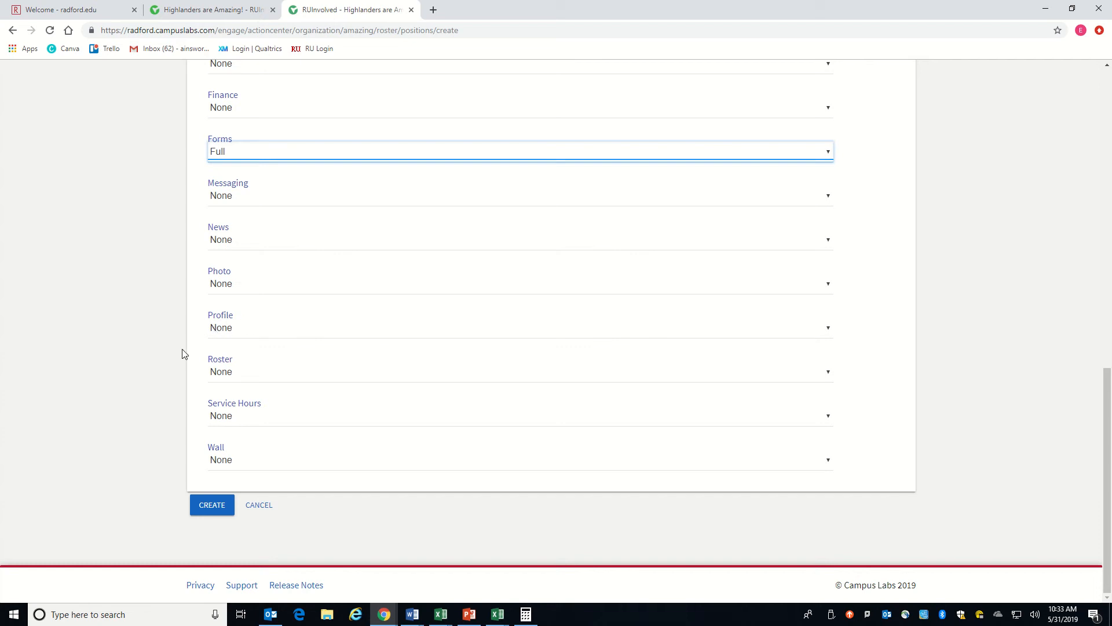
{"action": "scroll", "coordinate": [182, 350], "scroll_direction": "up", "scroll_amount": 4}
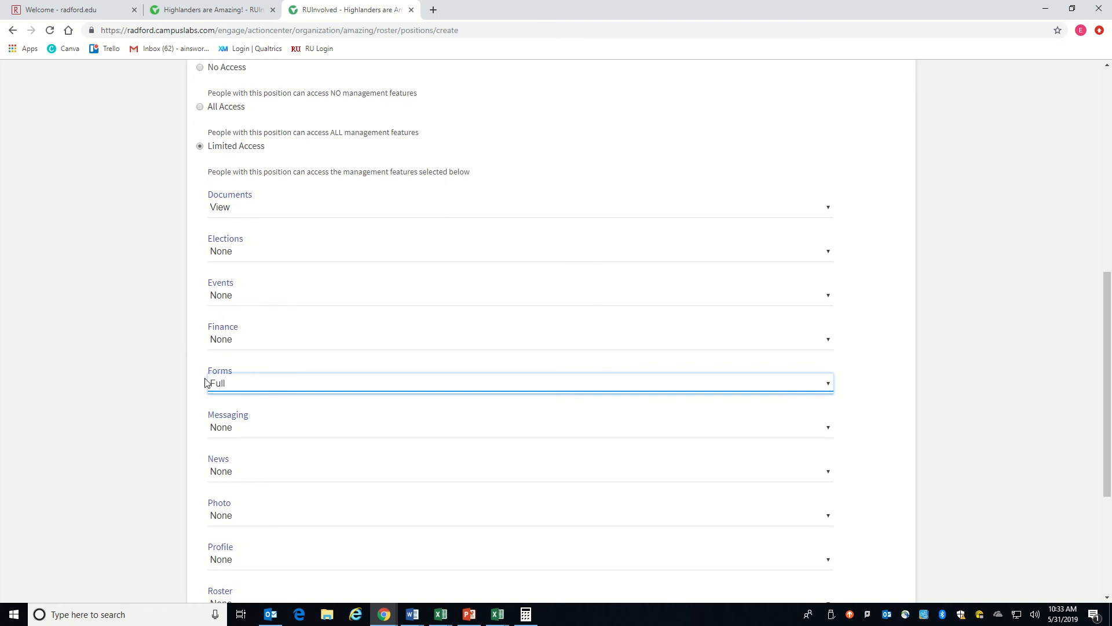
{"action": "left_click", "coordinate": [217, 296]}
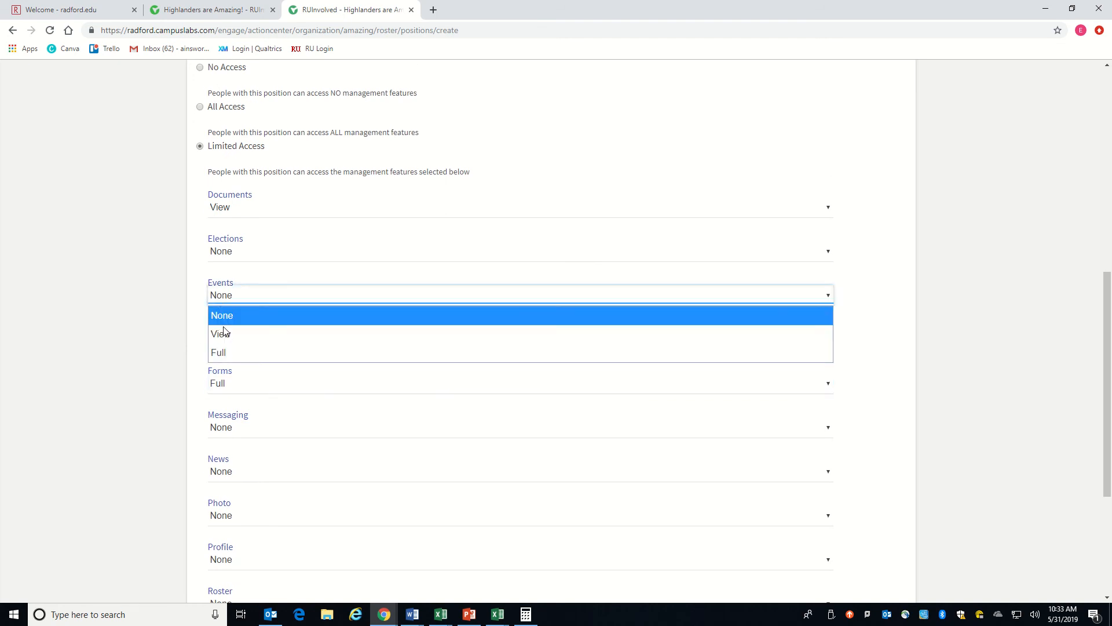
{"action": "left_click", "coordinate": [227, 356]}
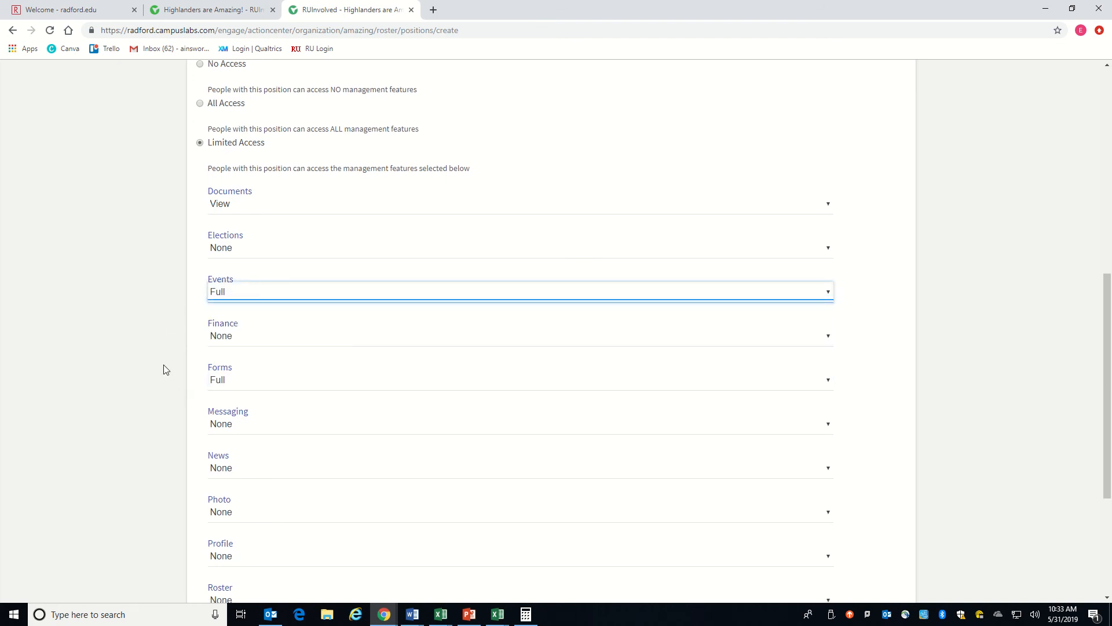
{"action": "scroll", "coordinate": [165, 359], "scroll_direction": "down", "scroll_amount": 4}
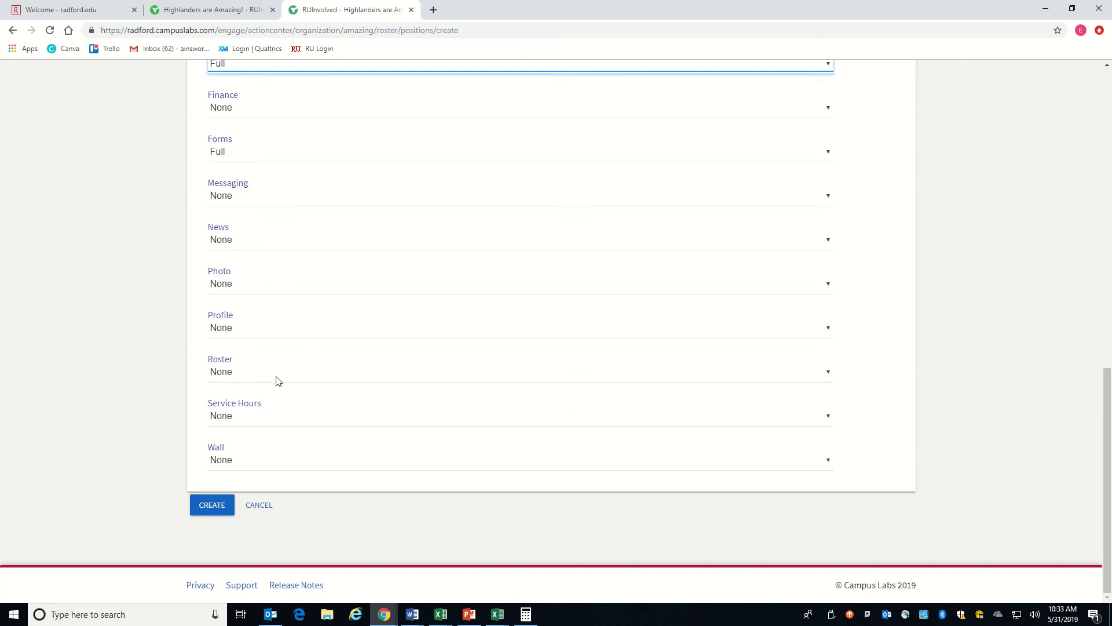
{"action": "scroll", "coordinate": [277, 380], "scroll_direction": "up", "scroll_amount": 2}
{"action": "scroll", "coordinate": [277, 381], "scroll_direction": "up", "scroll_amount": 1}
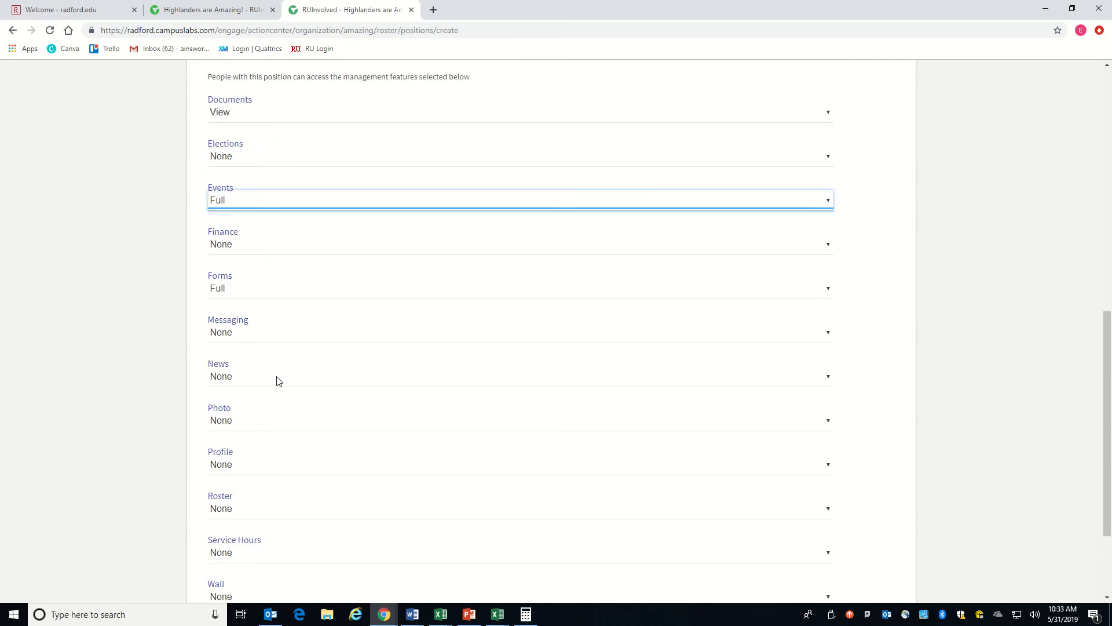
Step: Review the Assistant Director position's access settings and create the position
{"action": "scroll", "coordinate": [277, 380], "scroll_direction": "down", "scroll_amount": 2}
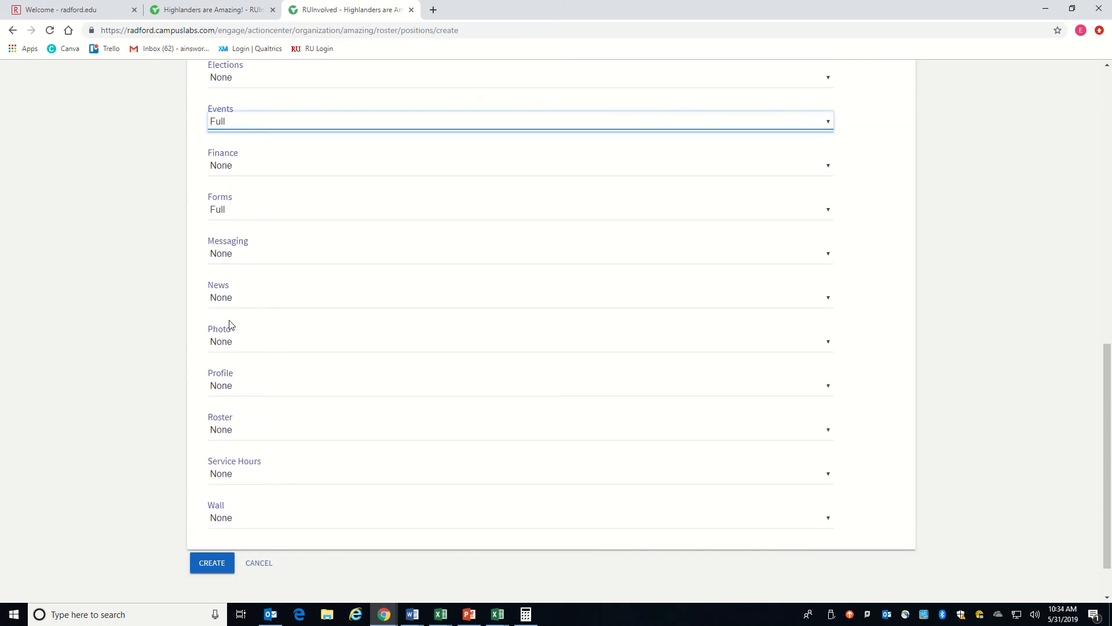
{"action": "scroll", "coordinate": [173, 351], "scroll_direction": "down", "scroll_amount": 1}
{"action": "scroll", "coordinate": [155, 349], "scroll_direction": "up", "scroll_amount": 4}
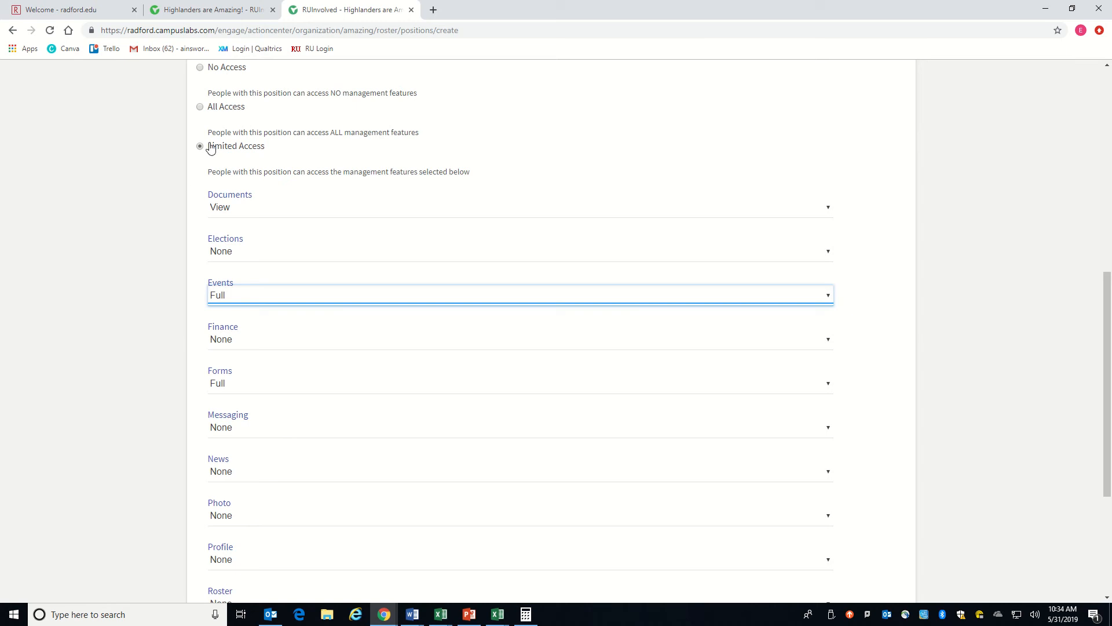
{"action": "scroll", "coordinate": [146, 359], "scroll_direction": "down", "scroll_amount": 4}
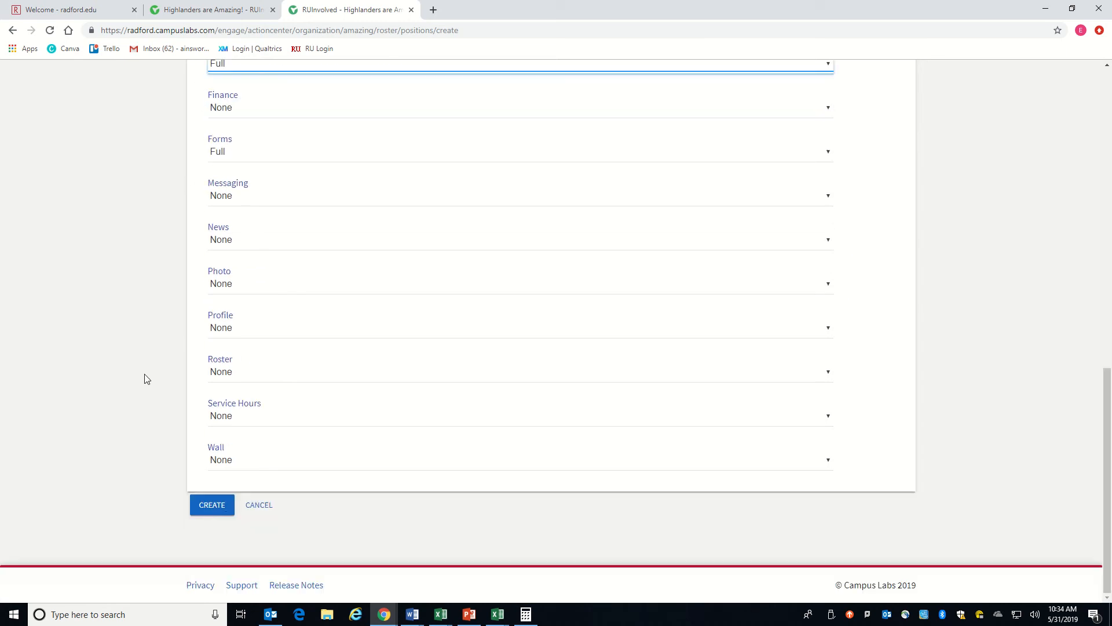
{"action": "left_click", "coordinate": [223, 513]}
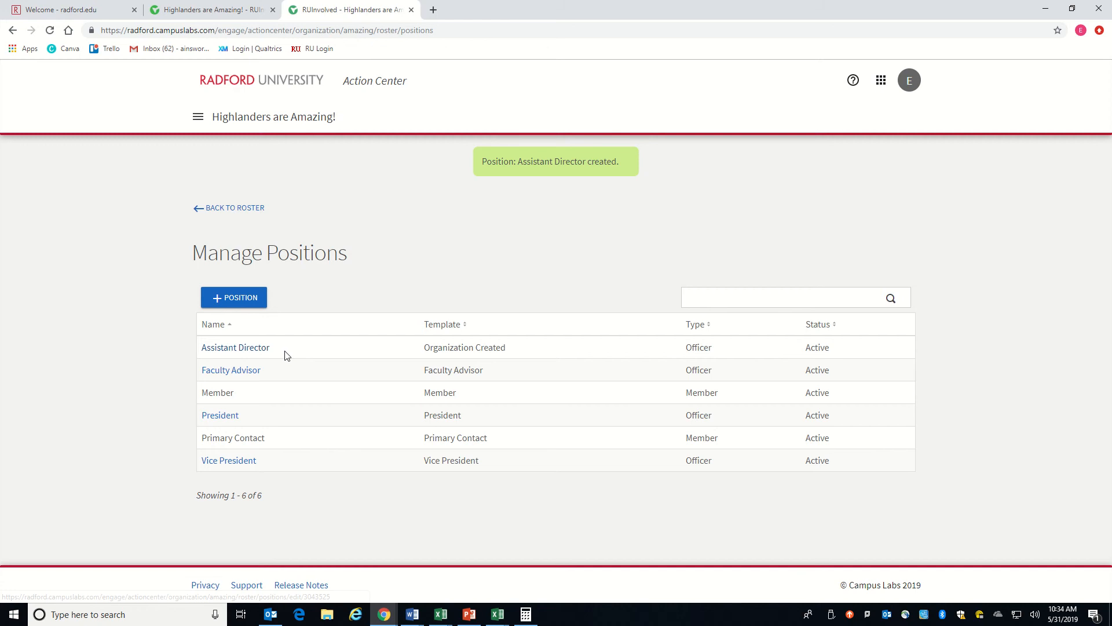
Step: Return to the roster and assign the Assistant Director position to the organization's only current member
{"action": "left_click", "coordinate": [210, 209]}
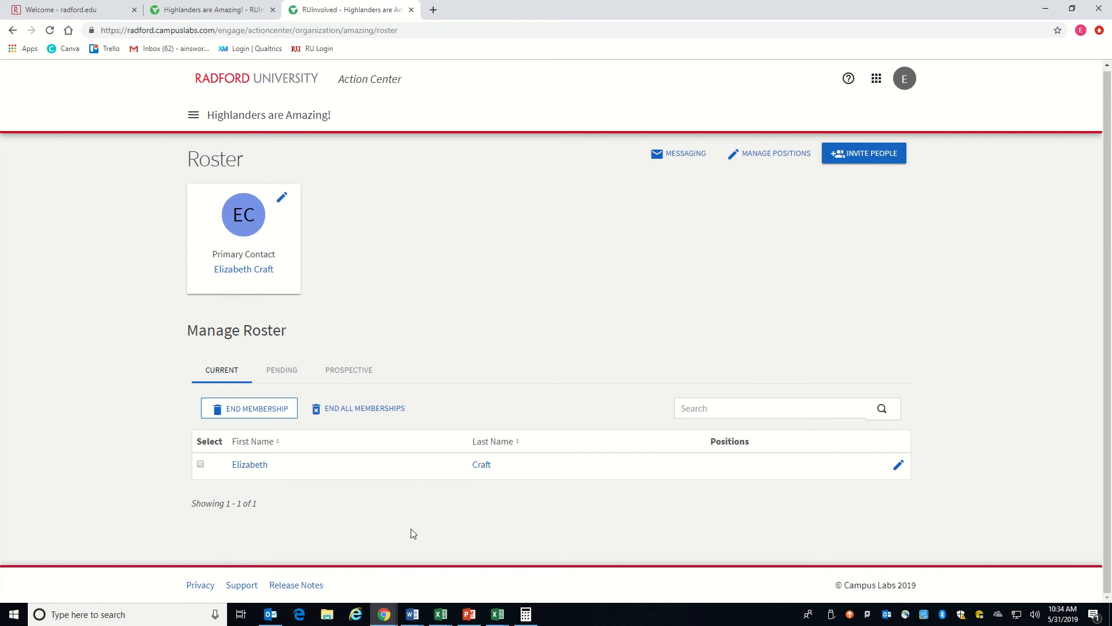
{"action": "left_click", "coordinate": [899, 466]}
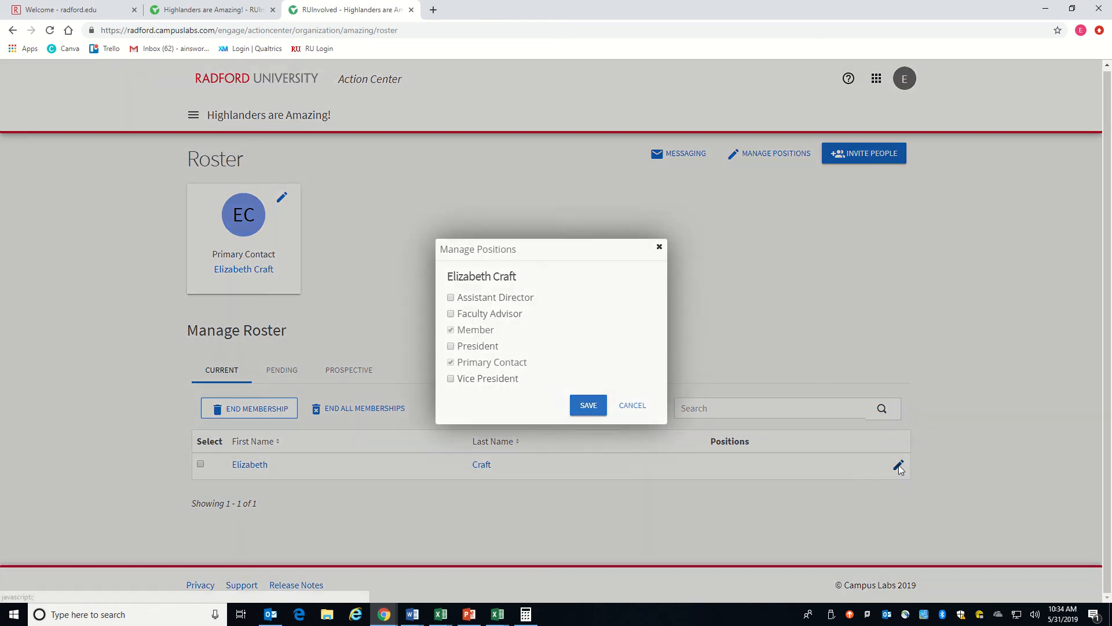
{"action": "left_click", "coordinate": [451, 298]}
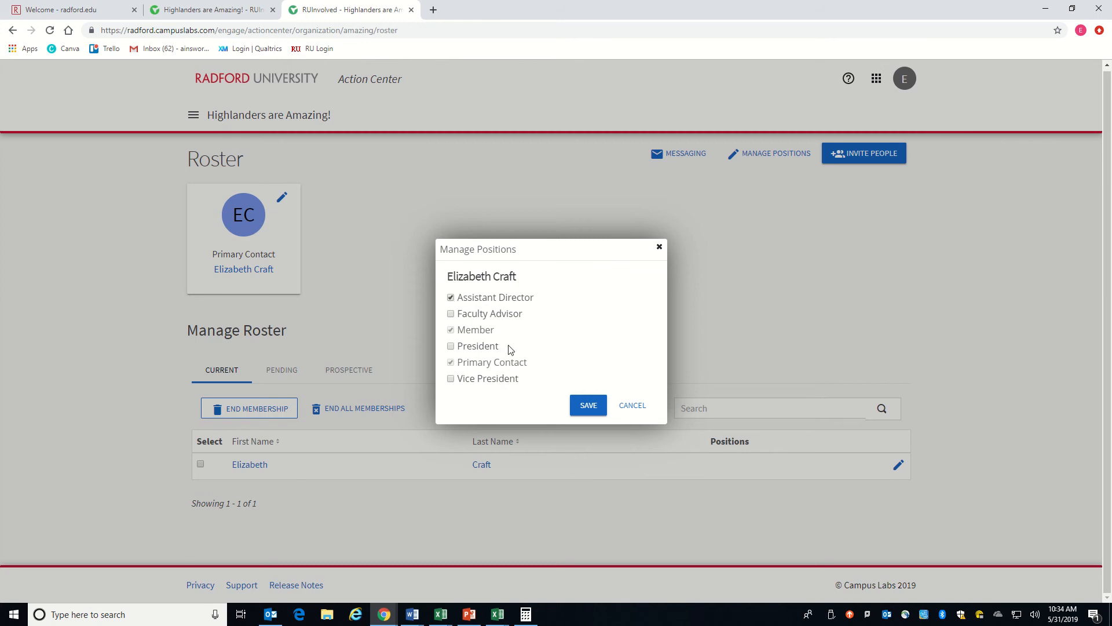
{"action": "left_click", "coordinate": [577, 411]}
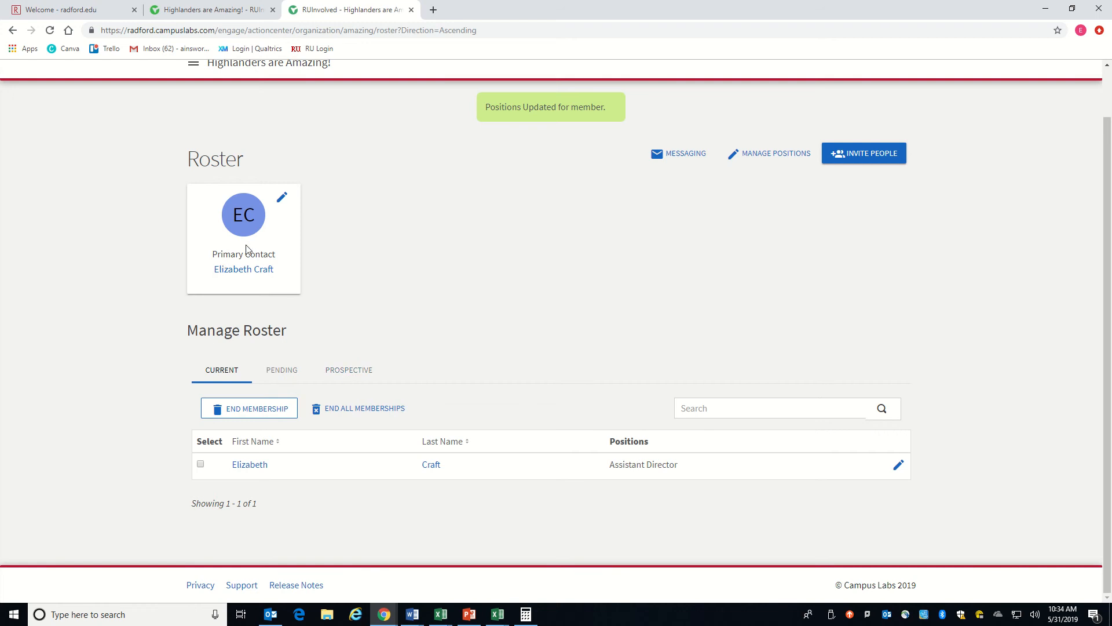
Step: View the roster's primary contact selection and dismiss it without choosing anyone
{"action": "left_click", "coordinate": [281, 200]}
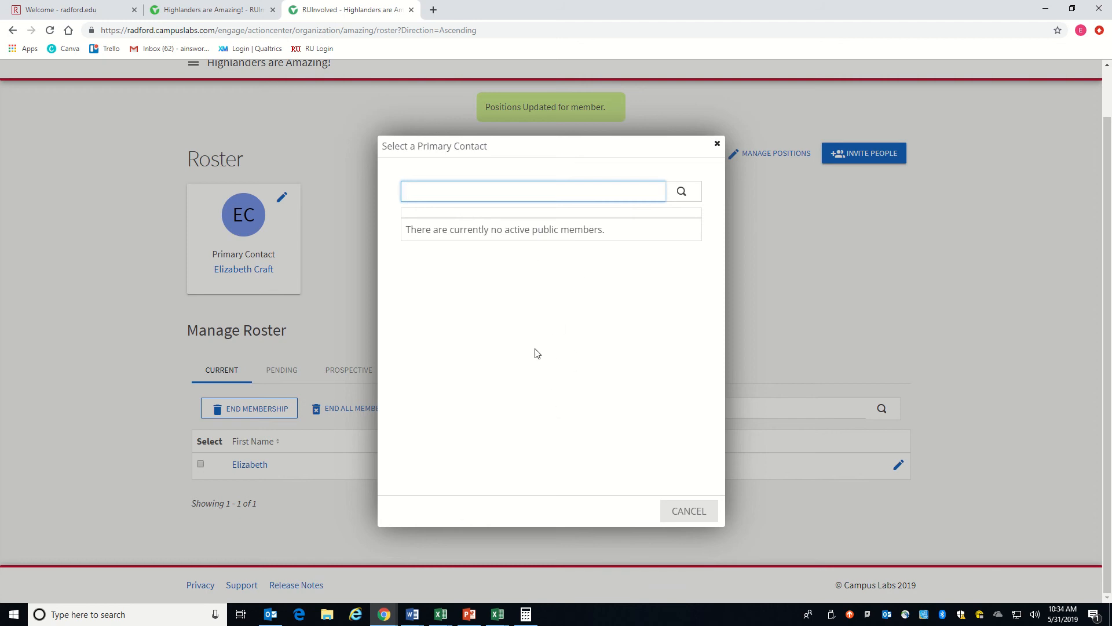
{"action": "left_click", "coordinate": [717, 145]}
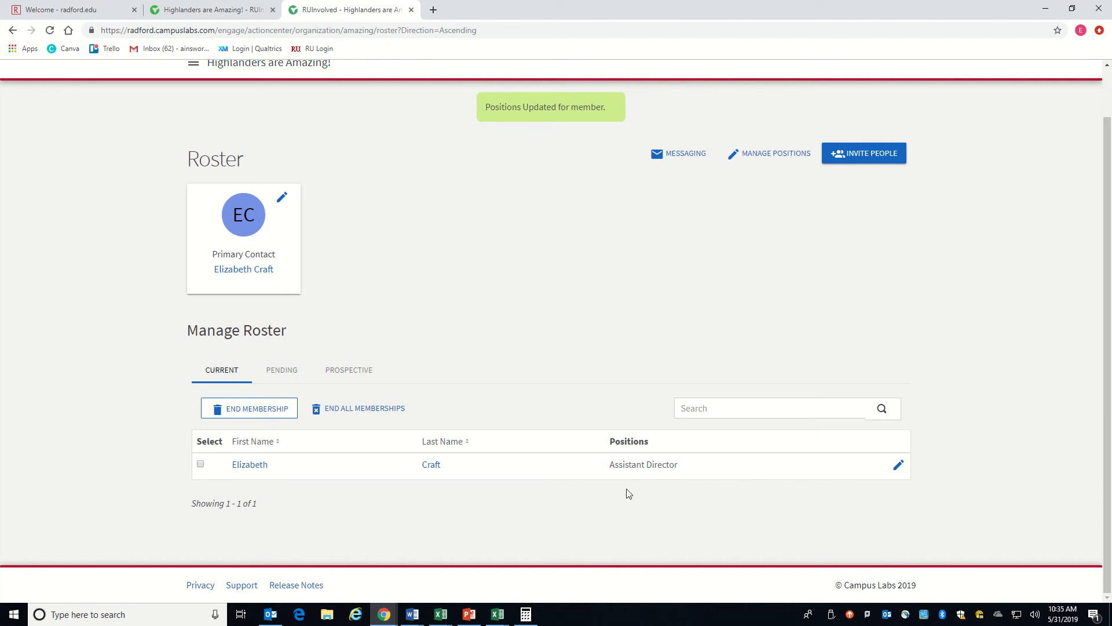
Step: Open the organization's About page and examine its official name, description and profile picture settings
{"action": "scroll", "coordinate": [631, 478], "scroll_direction": "up", "scroll_amount": 1}
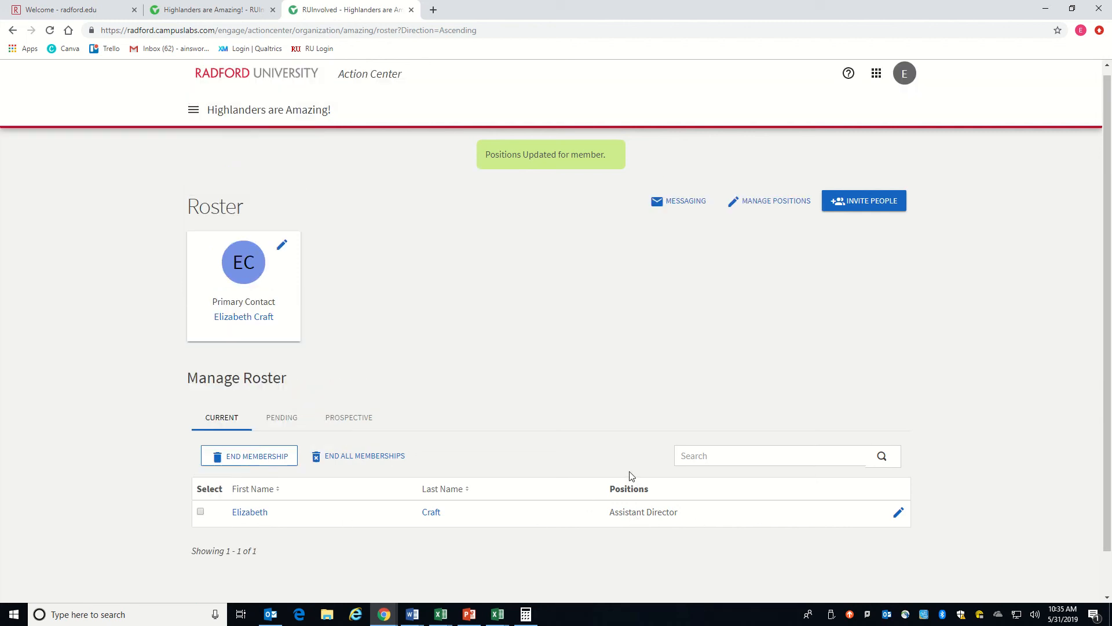
{"action": "left_click", "coordinate": [196, 115]}
{"action": "left_click", "coordinate": [99, 238]}
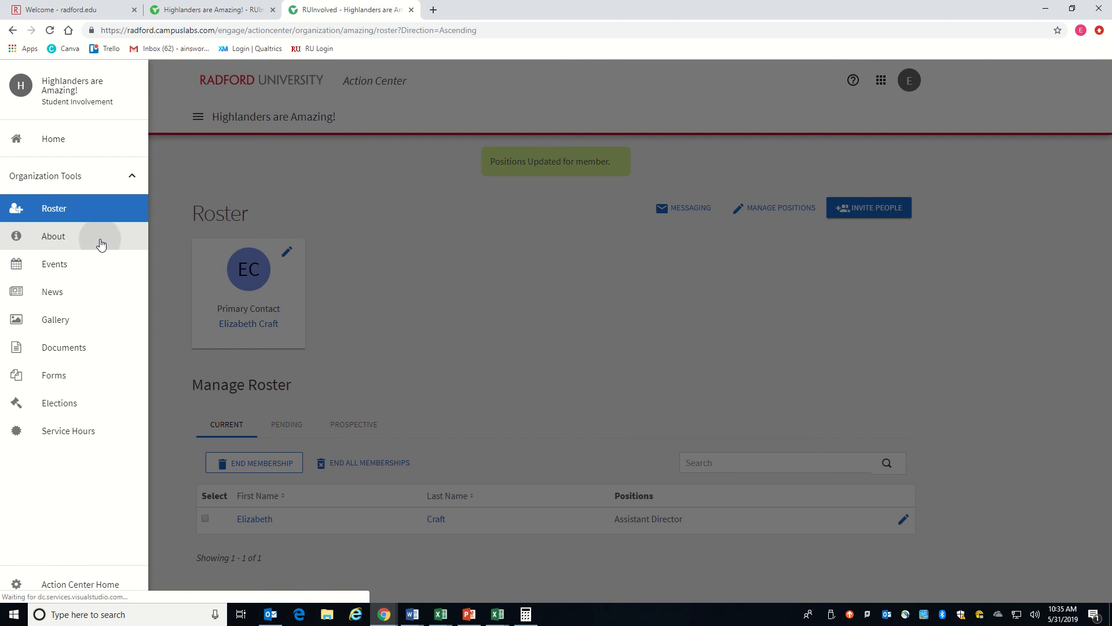
{"action": "scroll", "coordinate": [464, 362], "scroll_direction": "down", "scroll_amount": 3}
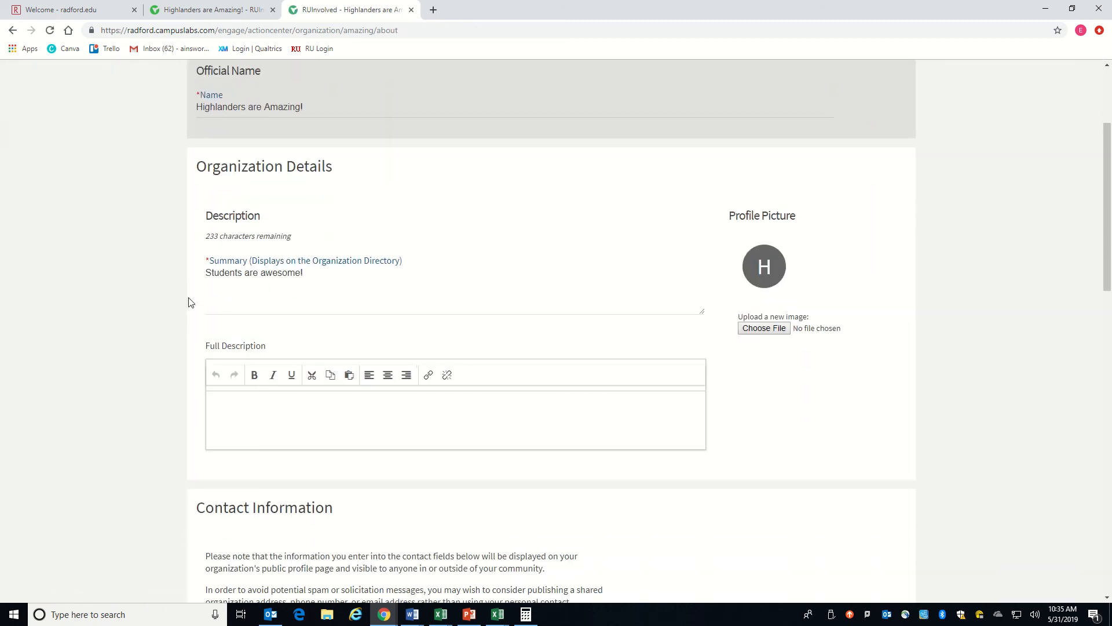
{"action": "scroll", "coordinate": [216, 283], "scroll_direction": "up", "scroll_amount": 1}
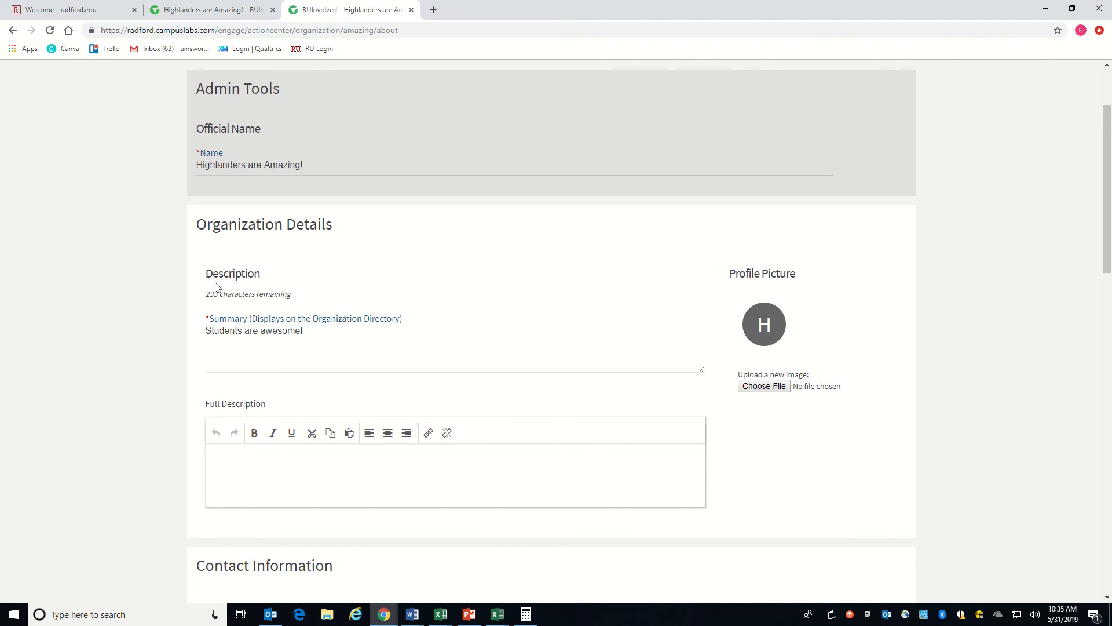
{"action": "scroll", "coordinate": [216, 286], "scroll_direction": "down", "scroll_amount": 2}
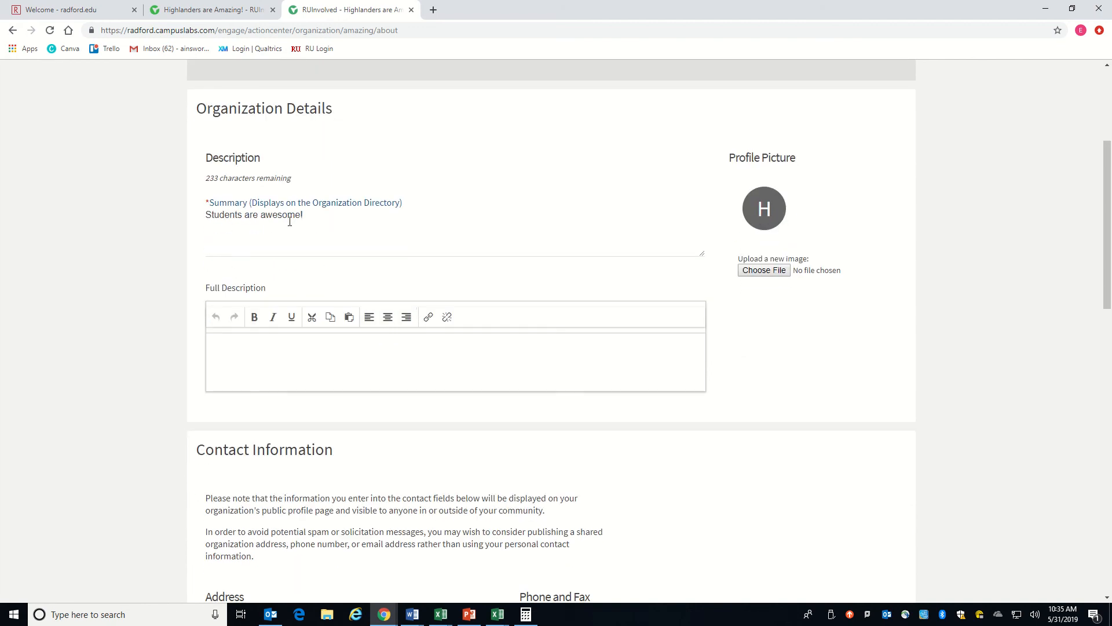
Step: Review the contact information, external website and social media fields of the About page and submit the update
{"action": "scroll", "coordinate": [264, 243], "scroll_direction": "down", "scroll_amount": 2}
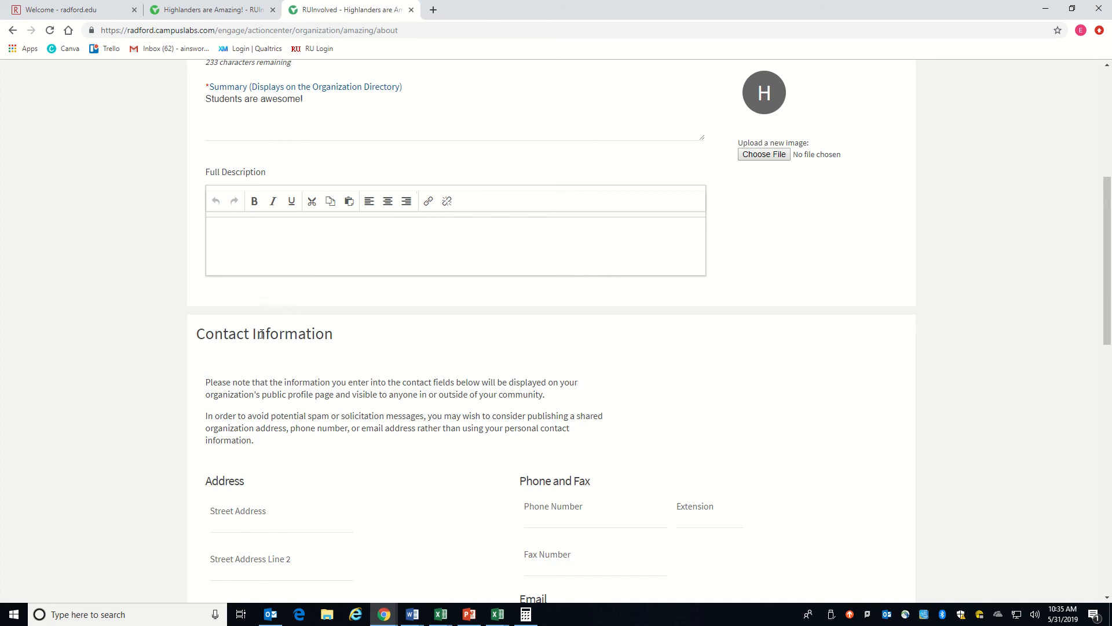
{"action": "scroll", "coordinate": [264, 336], "scroll_direction": "down", "scroll_amount": 1}
{"action": "scroll", "coordinate": [264, 337], "scroll_direction": "down", "scroll_amount": 3}
{"action": "scroll", "coordinate": [264, 332], "scroll_direction": "down", "scroll_amount": 2}
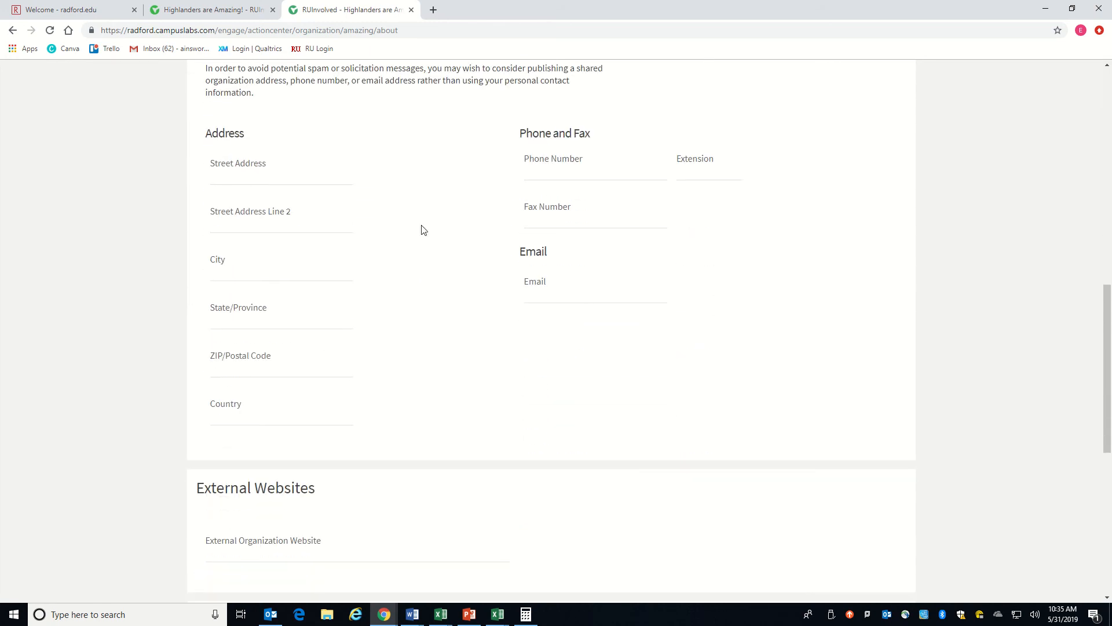
{"action": "scroll", "coordinate": [514, 298], "scroll_direction": "up", "scroll_amount": 2}
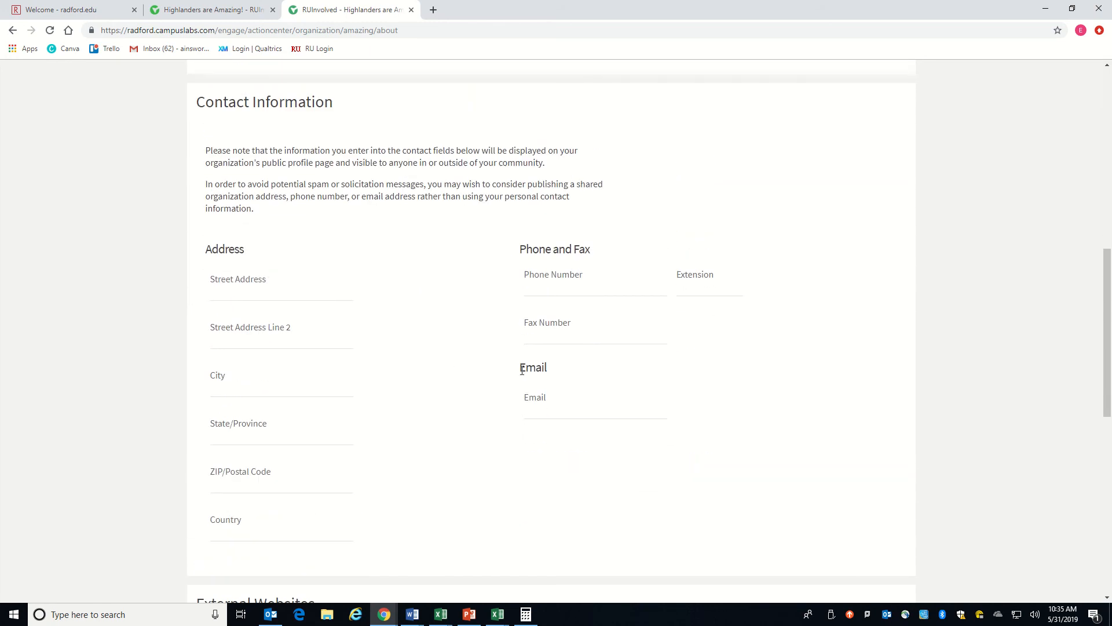
{"action": "scroll", "coordinate": [479, 379], "scroll_direction": "down", "scroll_amount": 2}
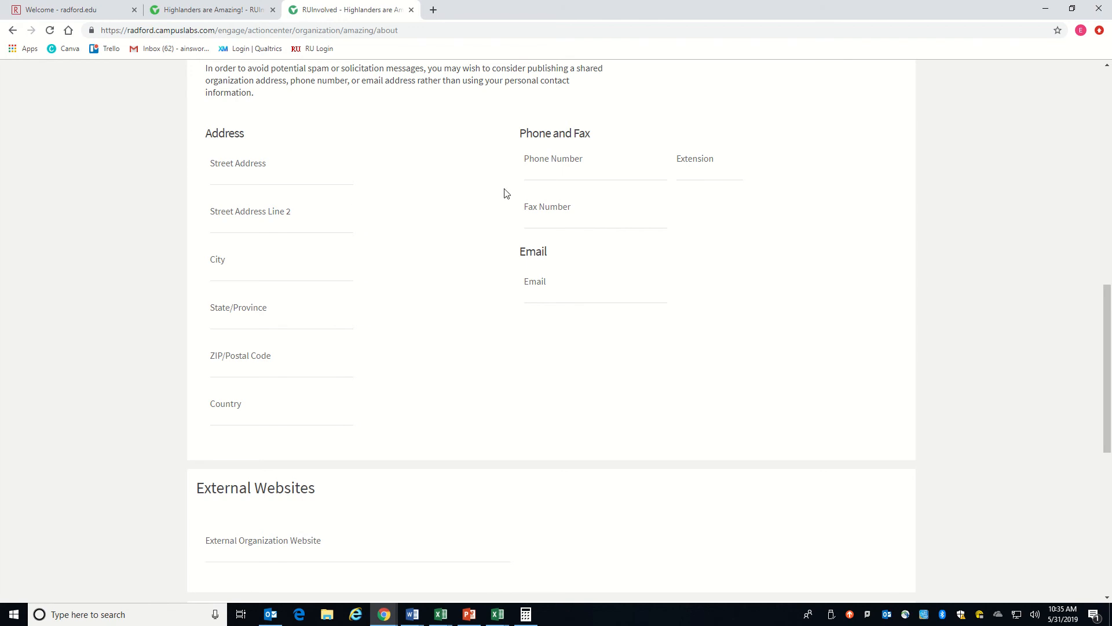
{"action": "scroll", "coordinate": [494, 350], "scroll_direction": "down", "scroll_amount": 6}
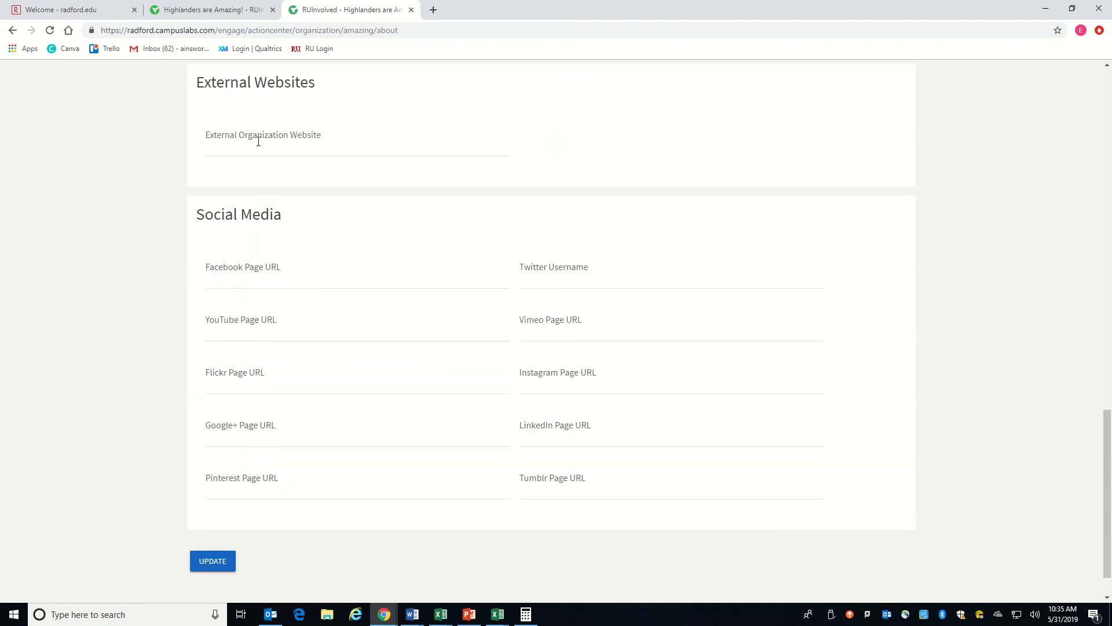
{"action": "scroll", "coordinate": [262, 390], "scroll_direction": "down", "scroll_amount": 1}
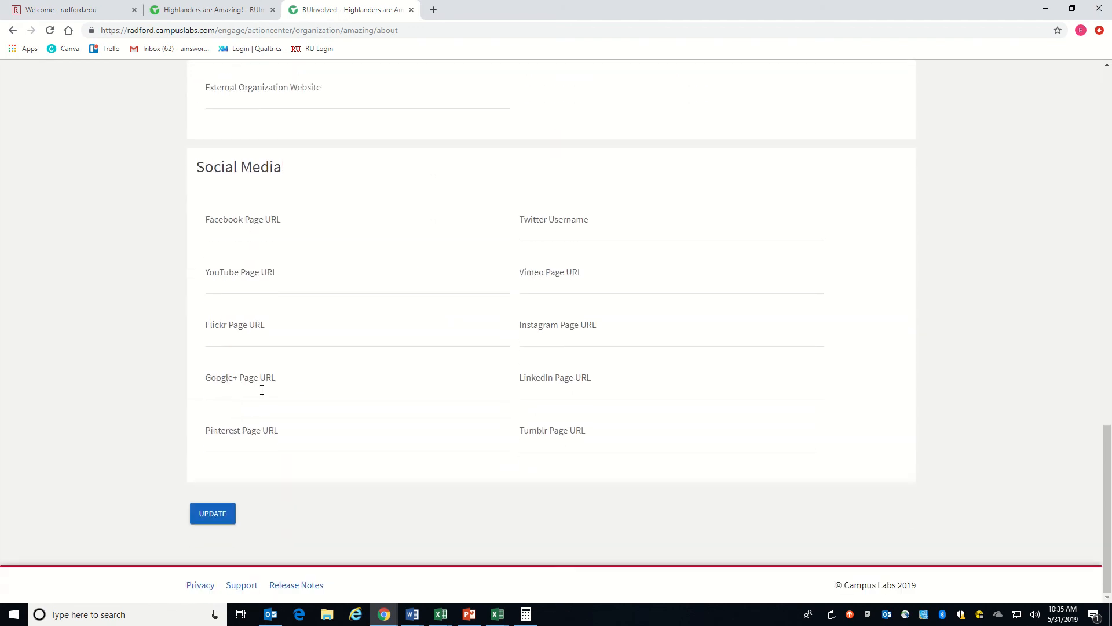
{"action": "left_click", "coordinate": [215, 514]}
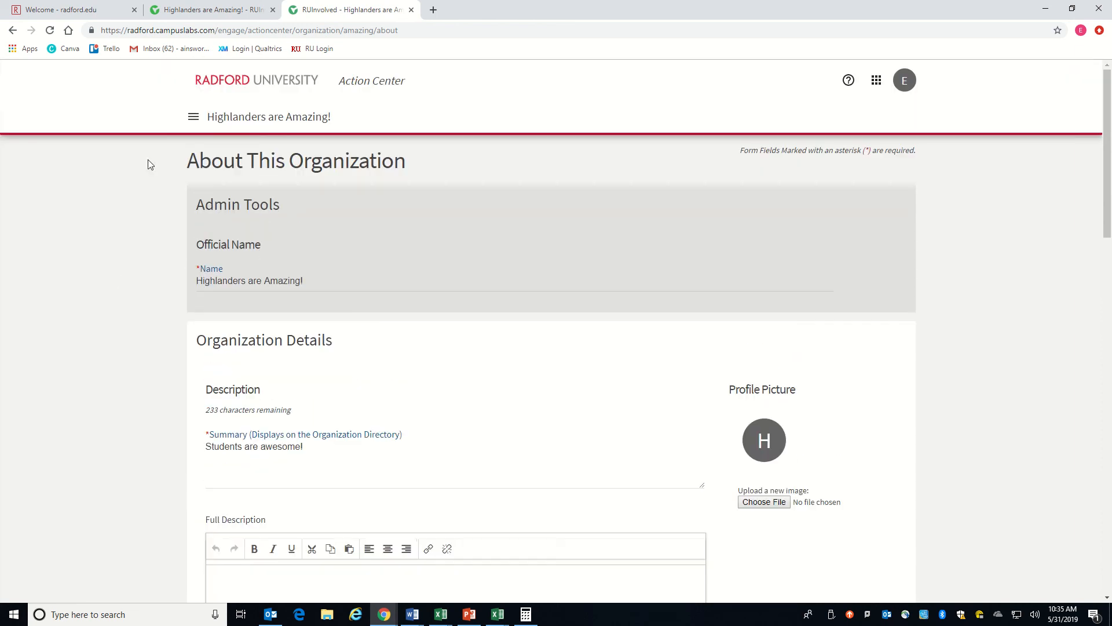
Step: View the organization's Events tool and its News tool
{"action": "left_click", "coordinate": [193, 118]}
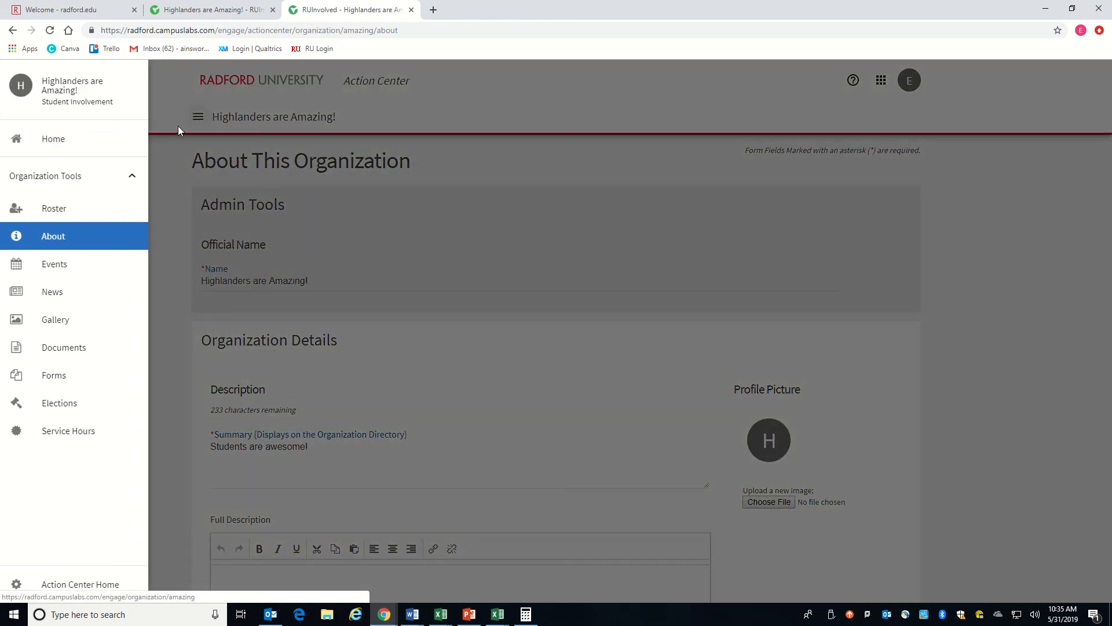
{"action": "left_click", "coordinate": [70, 268]}
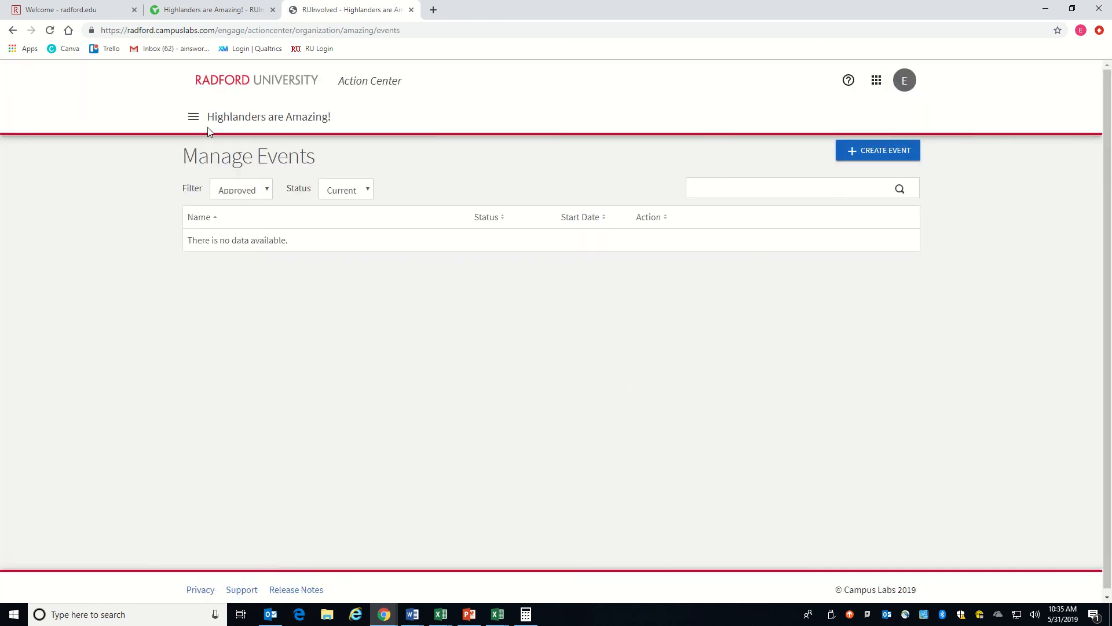
{"action": "left_click", "coordinate": [194, 117]}
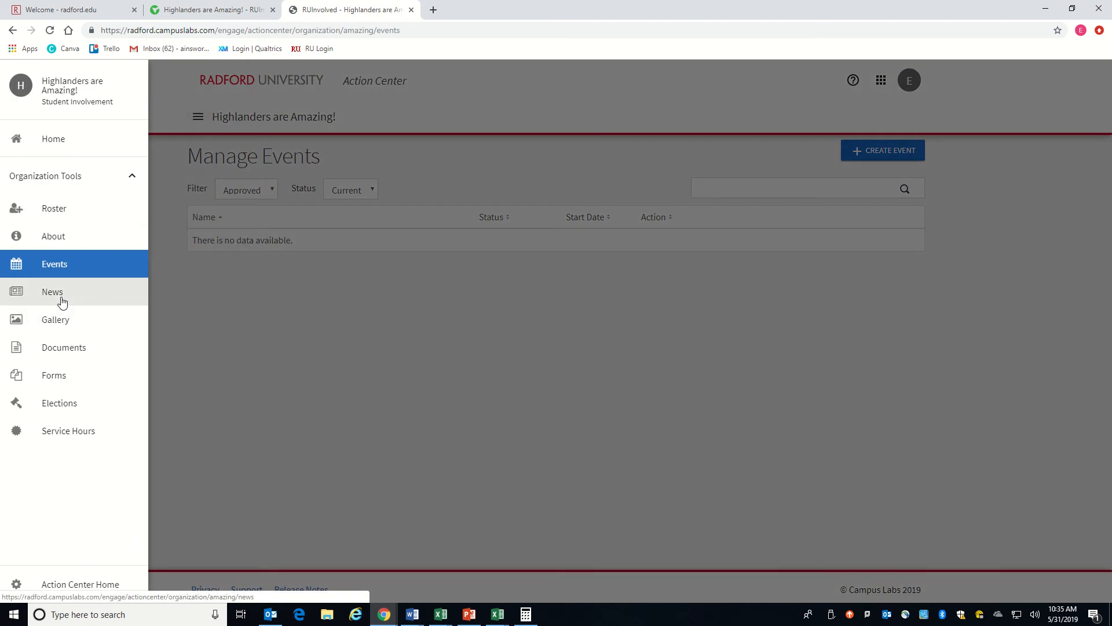
{"action": "left_click", "coordinate": [62, 296]}
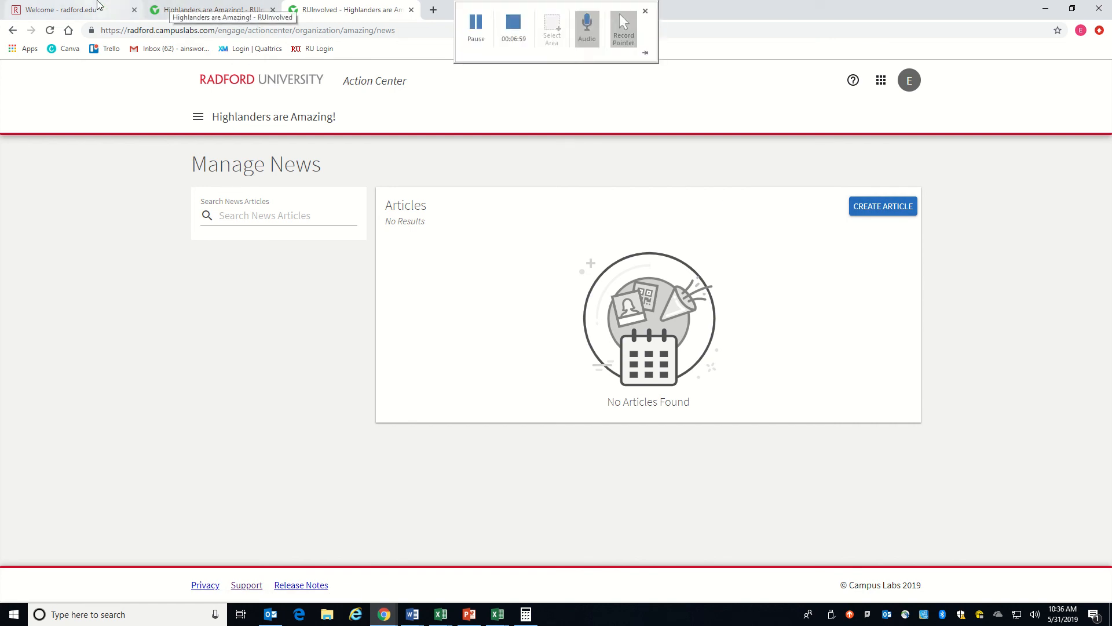
Step: Open RU Involved in a new tab from the my.radford.edu portal and examine the Latest News on its home page
{"action": "left_click", "coordinate": [64, 9]}
{"action": "right_click", "coordinate": [349, 355]}
{"action": "left_click", "coordinate": [394, 365]}
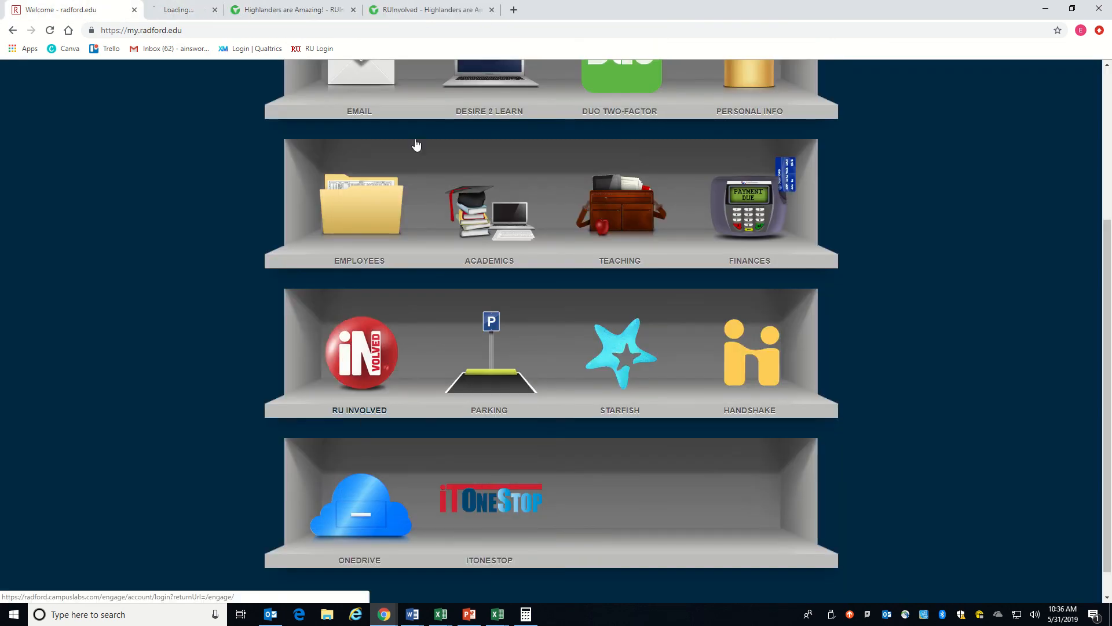
{"action": "left_click", "coordinate": [197, 10]}
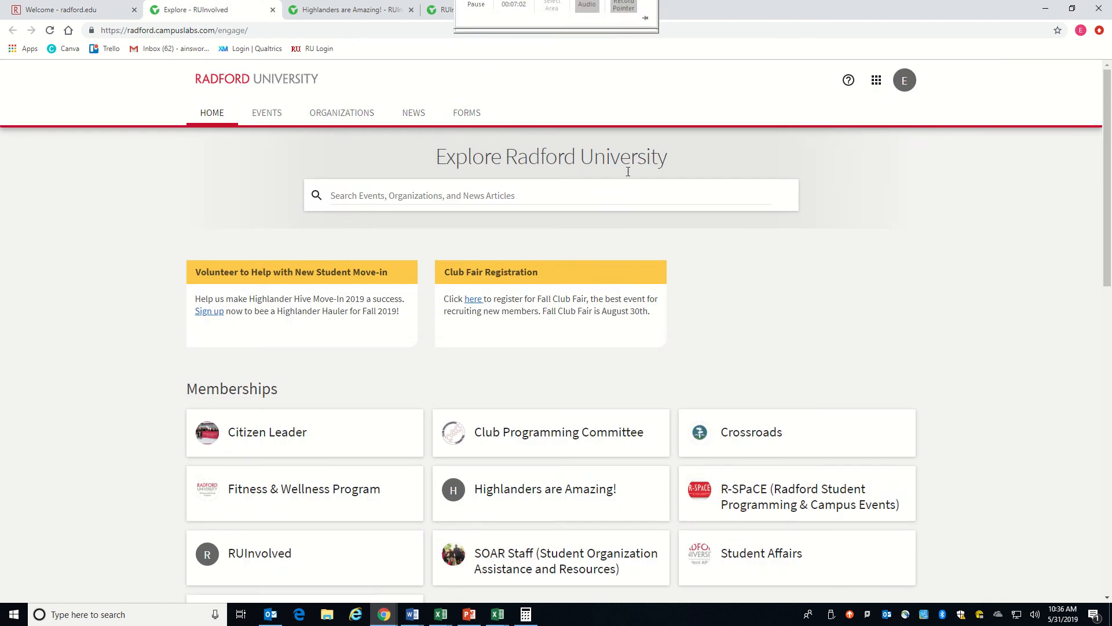
{"action": "scroll", "coordinate": [1029, 334], "scroll_direction": "down", "scroll_amount": 13}
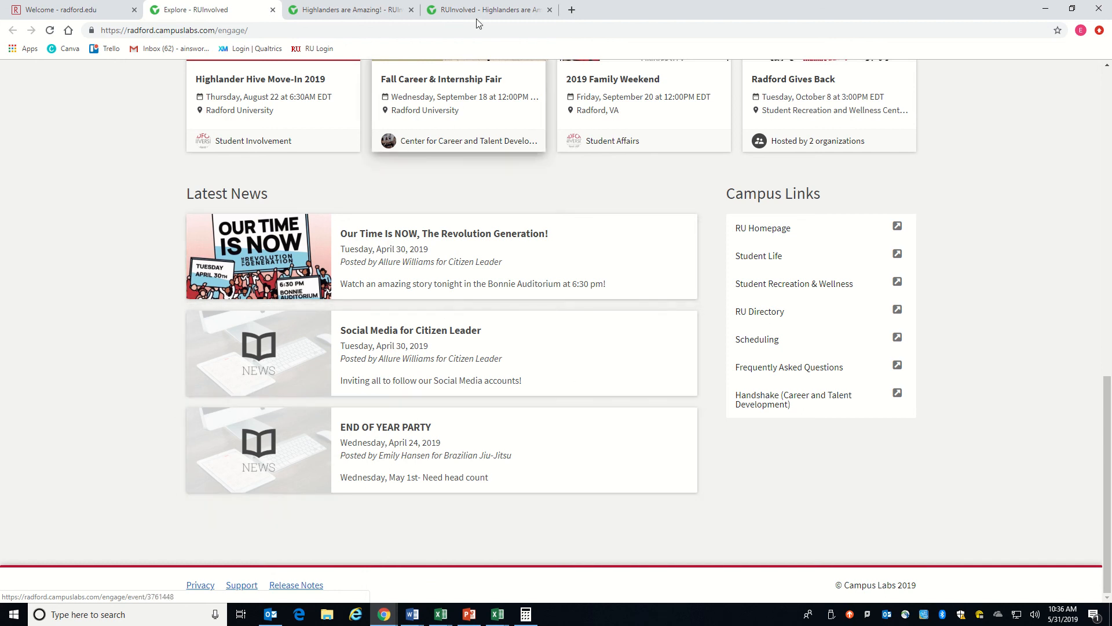
Step: Return to the management area of Highlanders are Amazing! and view its Gallery and Documents tools
{"action": "left_click", "coordinate": [440, 12]}
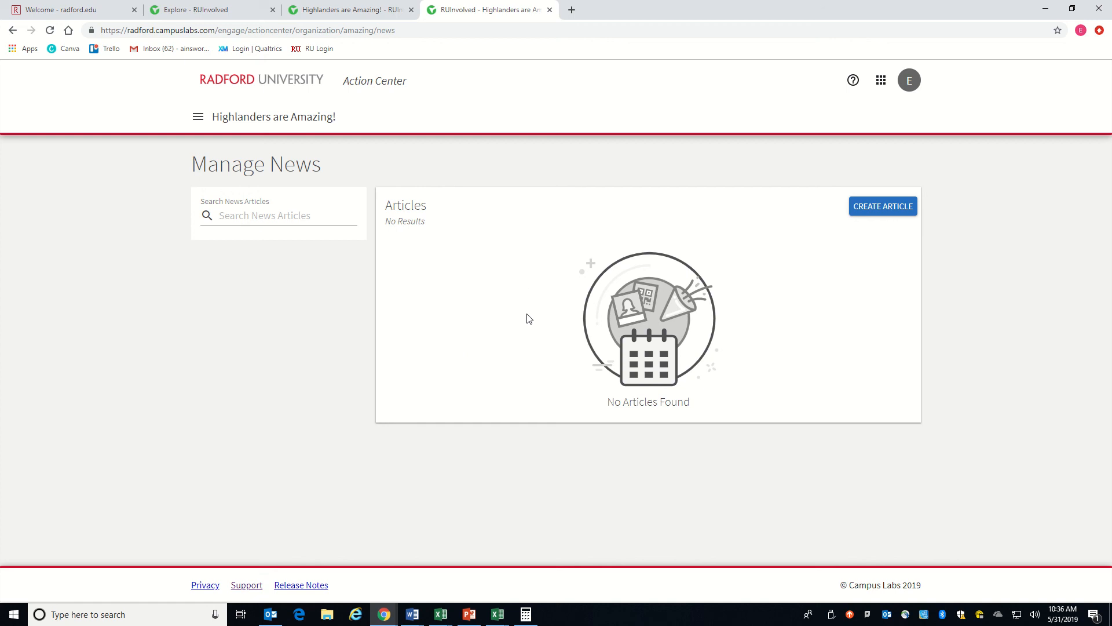
{"action": "left_click", "coordinate": [197, 117]}
{"action": "left_click", "coordinate": [55, 320]}
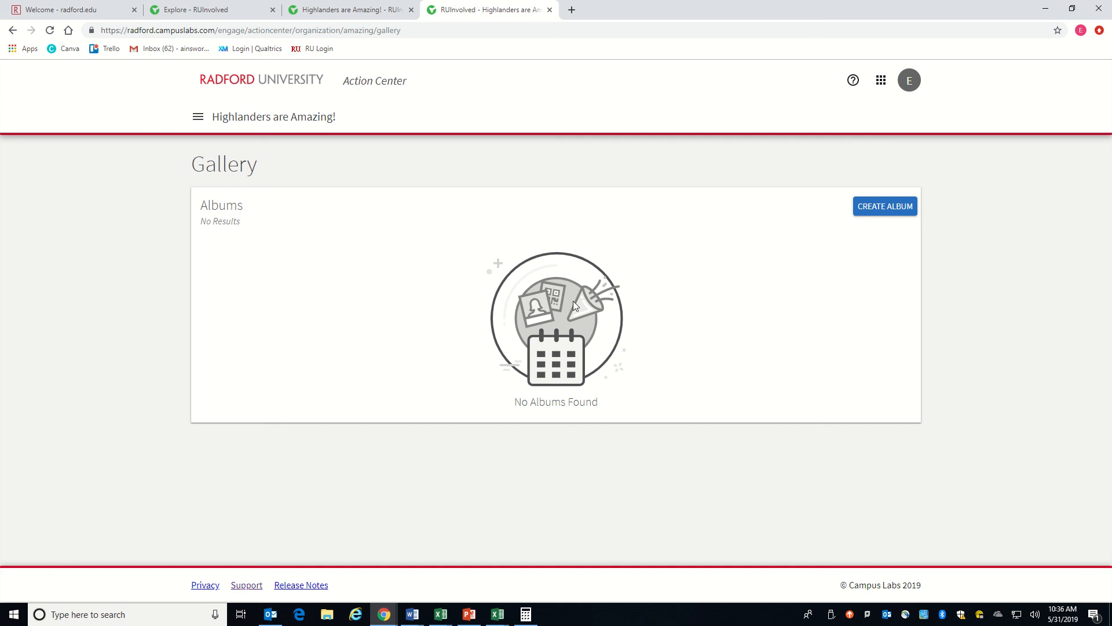
{"action": "left_click", "coordinate": [195, 116]}
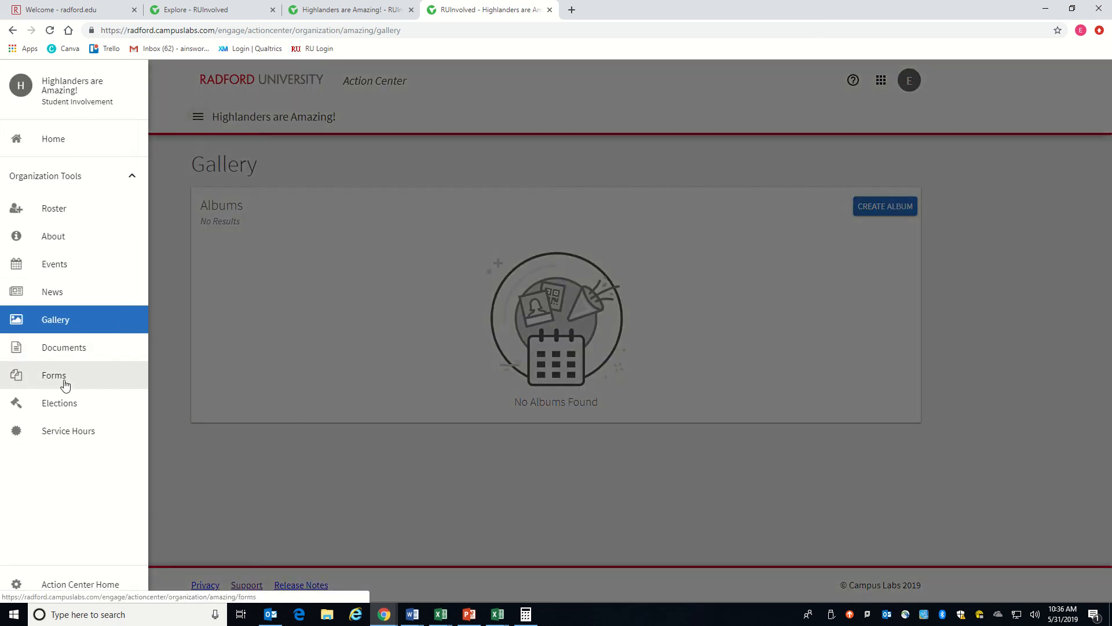
{"action": "left_click", "coordinate": [81, 348]}
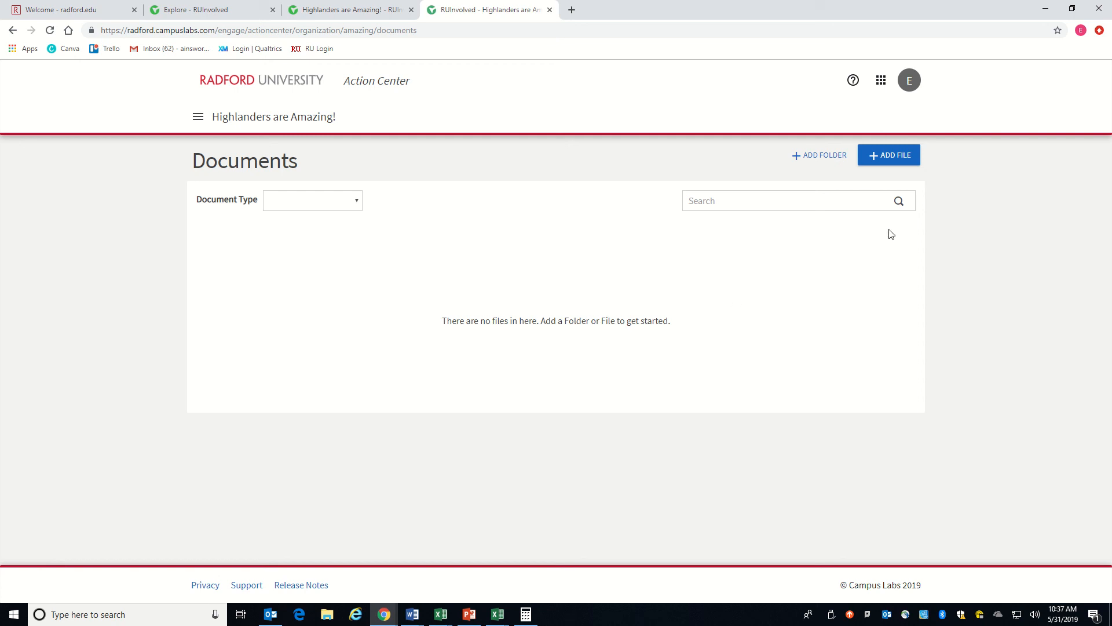
Step: View the organization's Forms tool and its Elections tool
{"action": "left_click", "coordinate": [198, 117]}
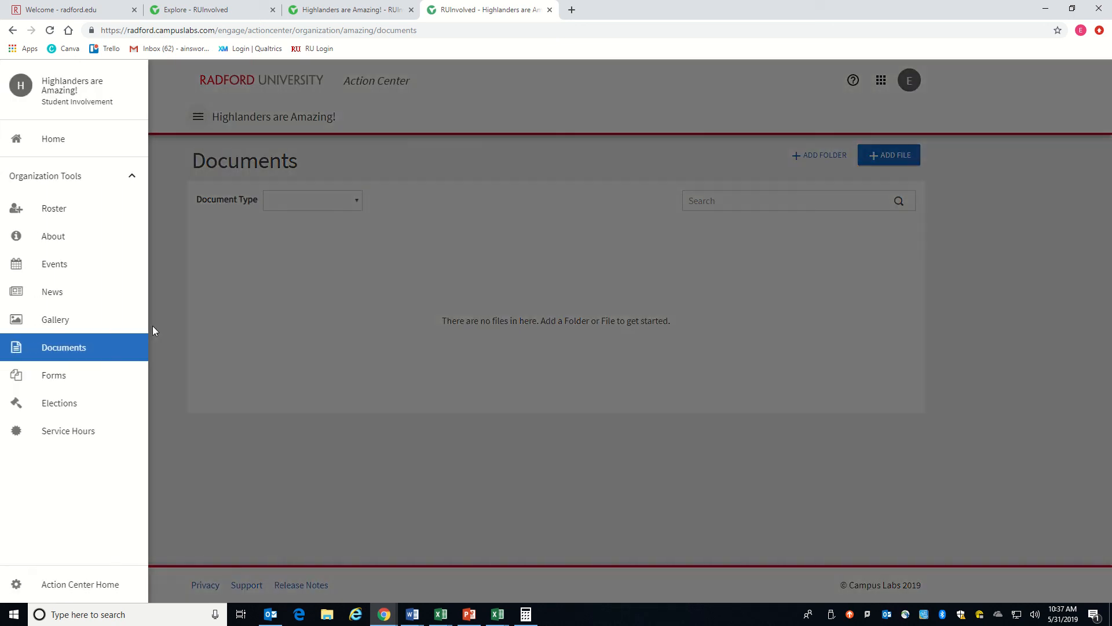
{"action": "left_click", "coordinate": [79, 377]}
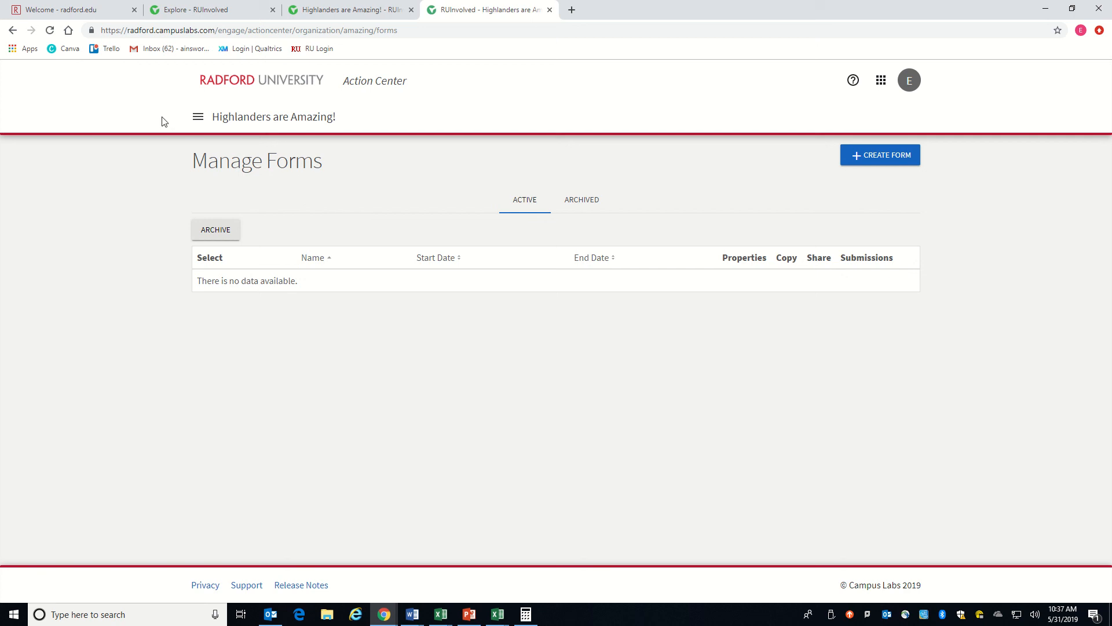
{"action": "left_click", "coordinate": [199, 118]}
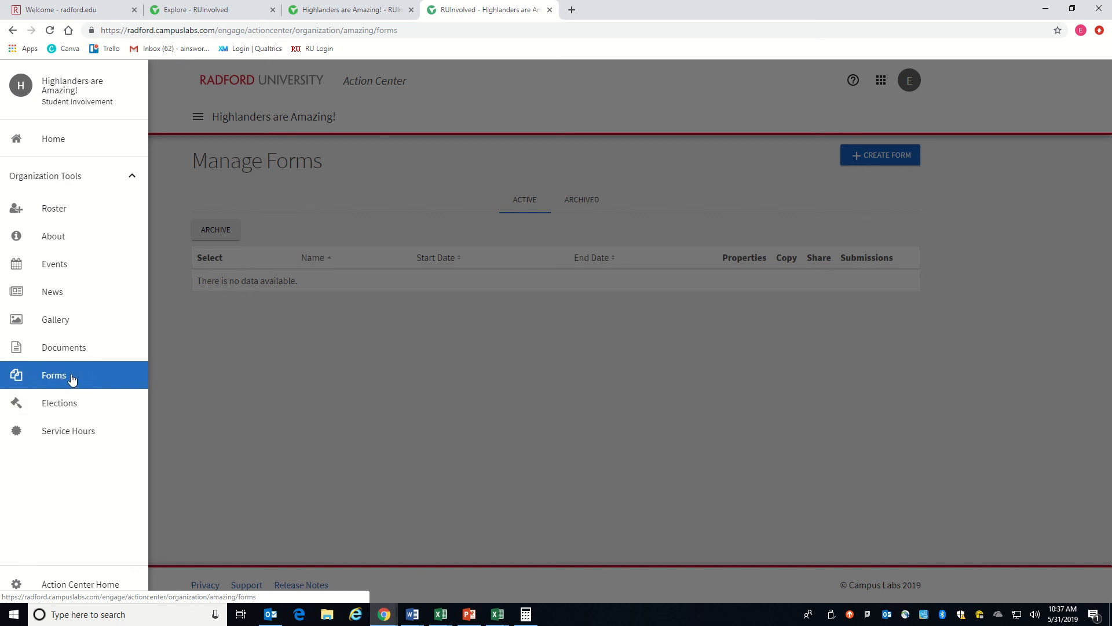
{"action": "left_click", "coordinate": [59, 407]}
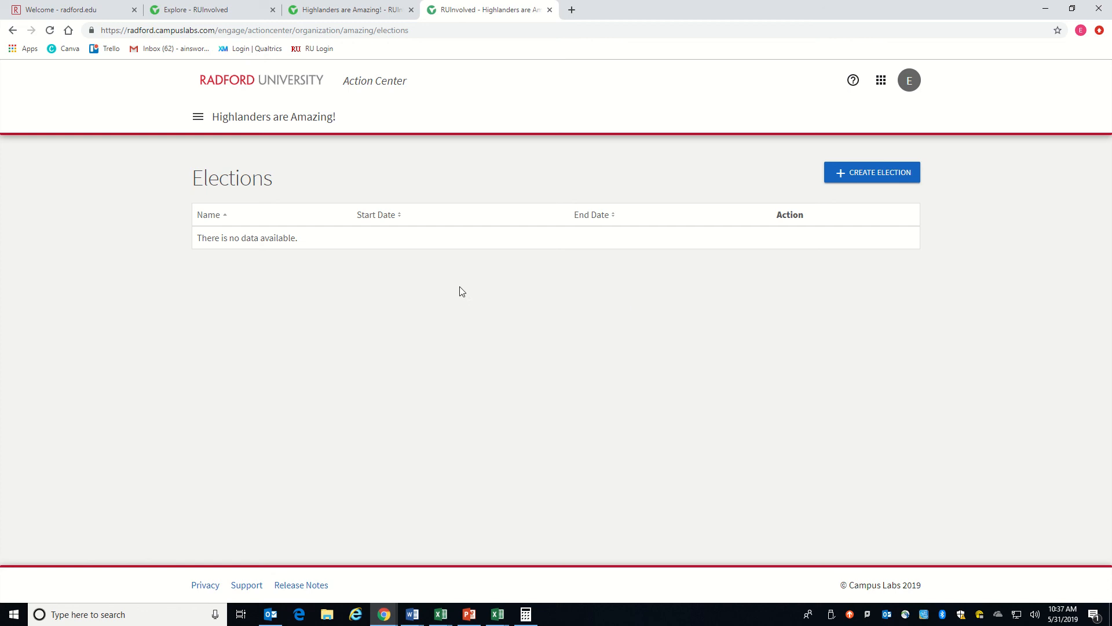
Step: Leave the Elections tool and go to the organization's home page
{"action": "left_click", "coordinate": [199, 119]}
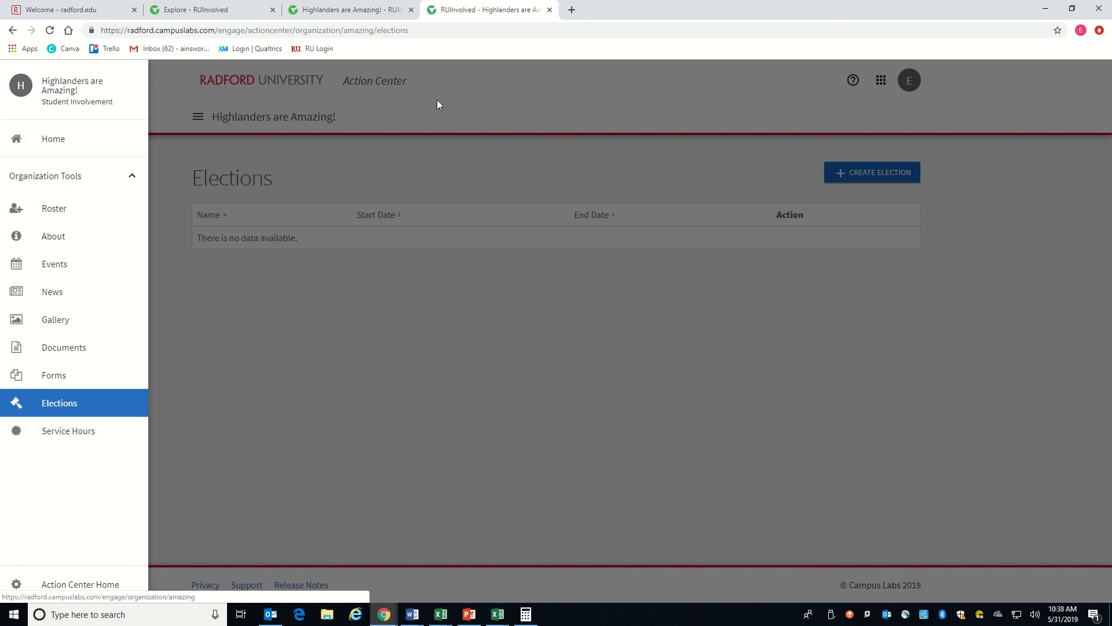
{"action": "left_click", "coordinate": [67, 142]}
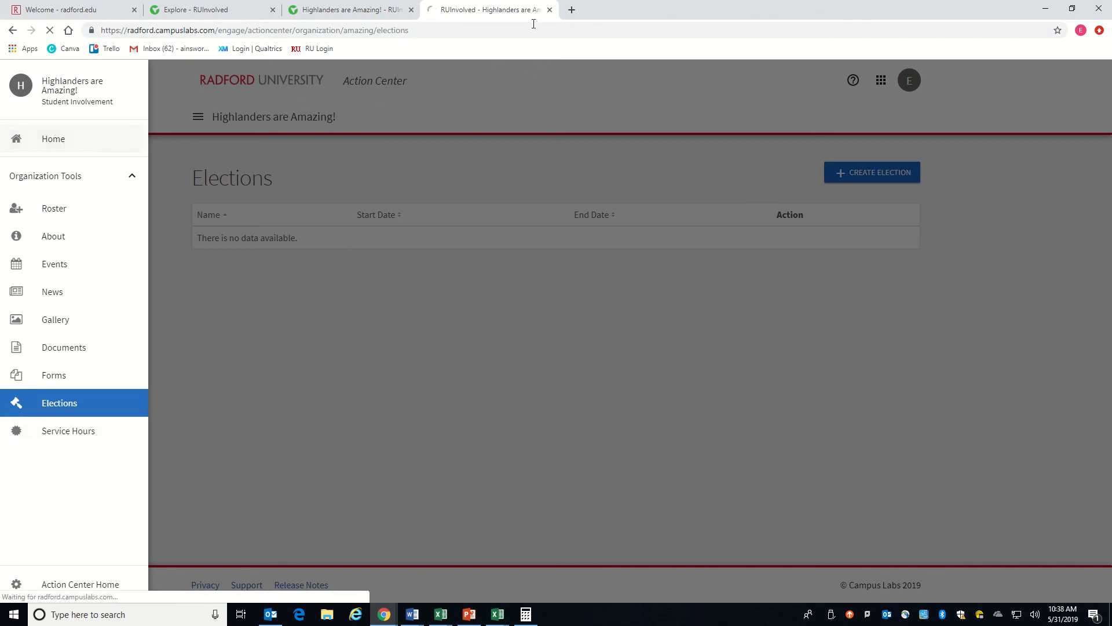